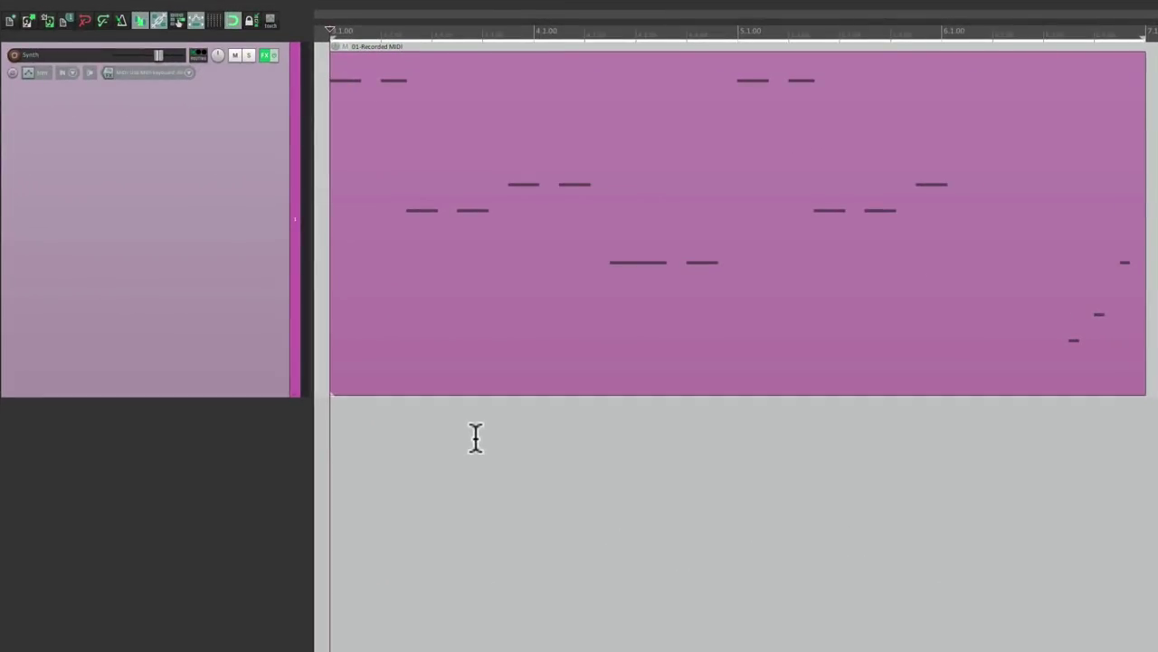
Preview the MIDI part, then open ReaEQ in the Synth track's FX chain.
key(space)
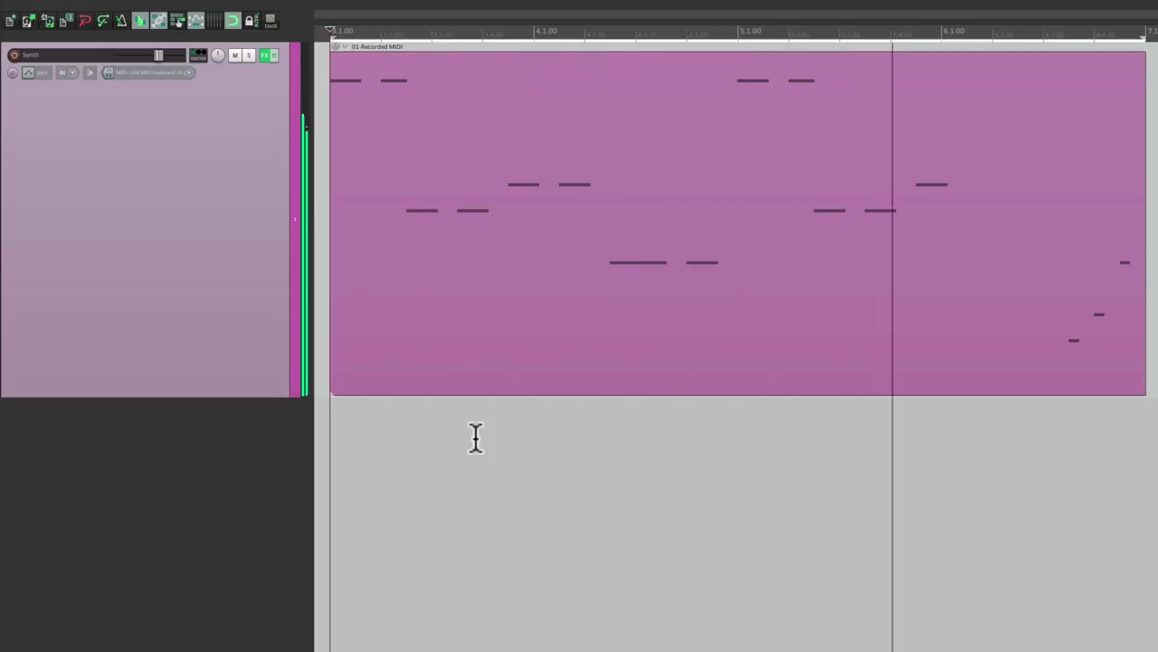
key(space)
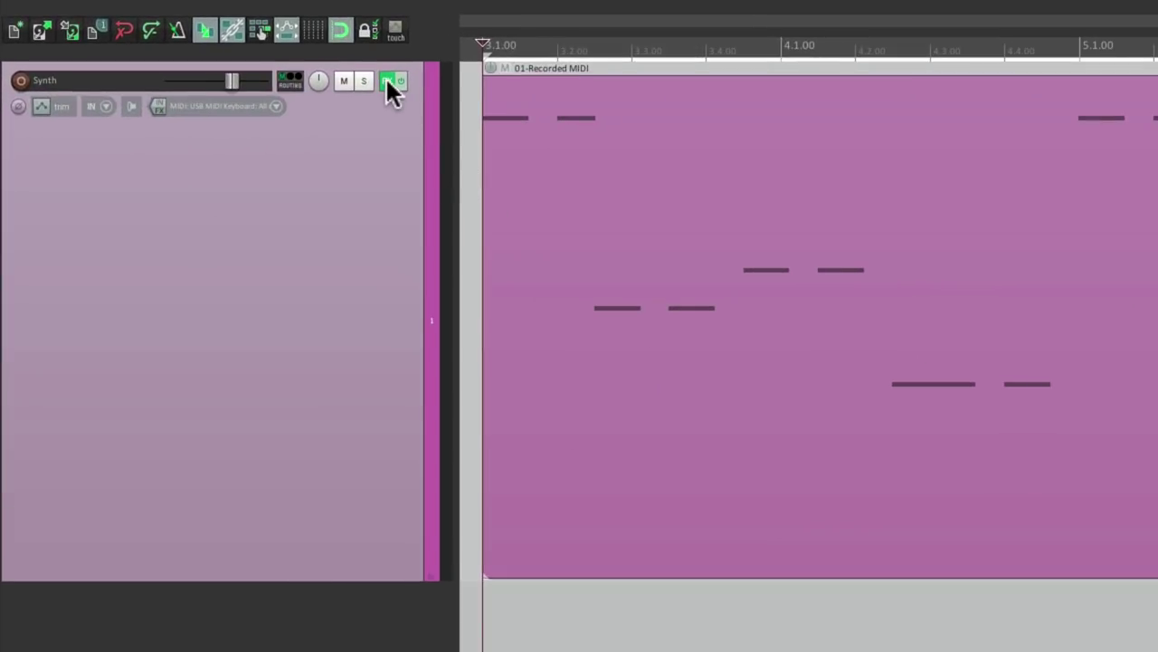
click(264, 55)
mouse_move(914, 339)
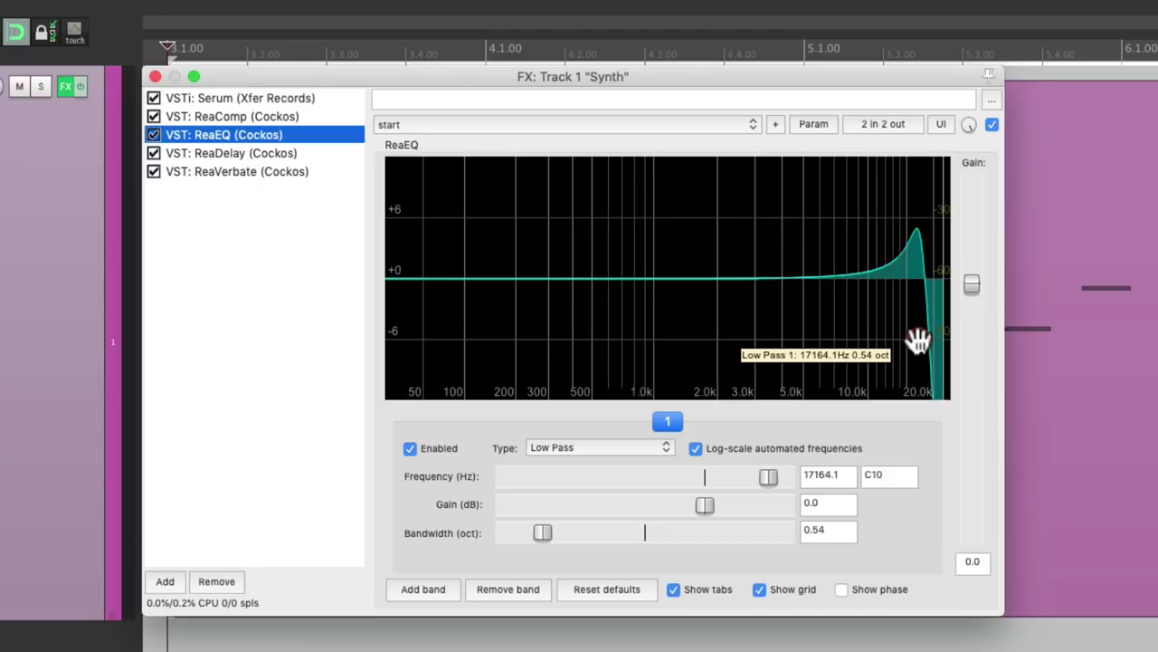
Sweep the ReaEQ low-pass band during playback, leaving it at 18066.8 Hz, 0.54 oct.
key(space)
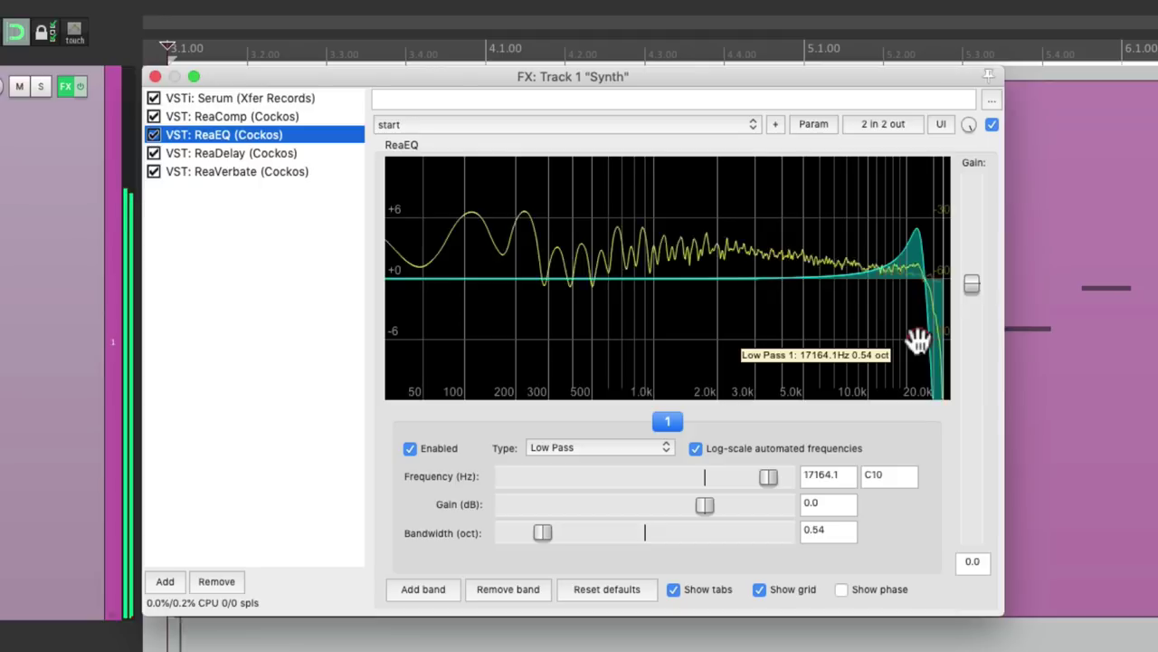
drag(917, 339, 923, 303)
key(space)
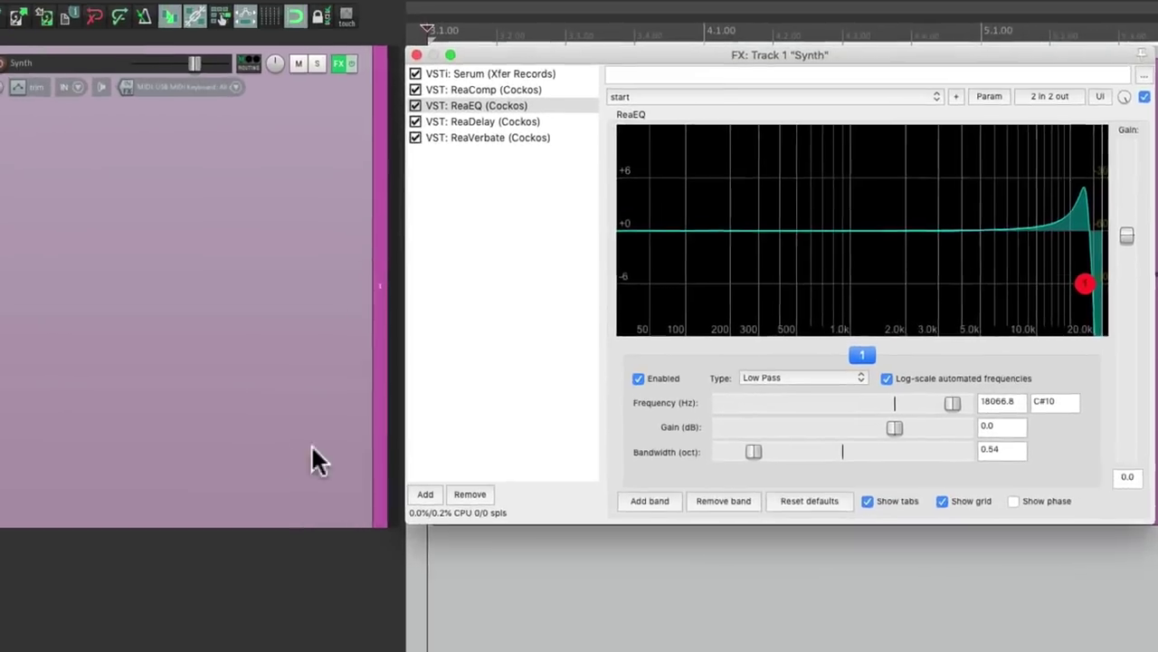
Record a wavy low-pass frequency automation envelope by sweeping the ReaEQ band during playback.
click(39, 298)
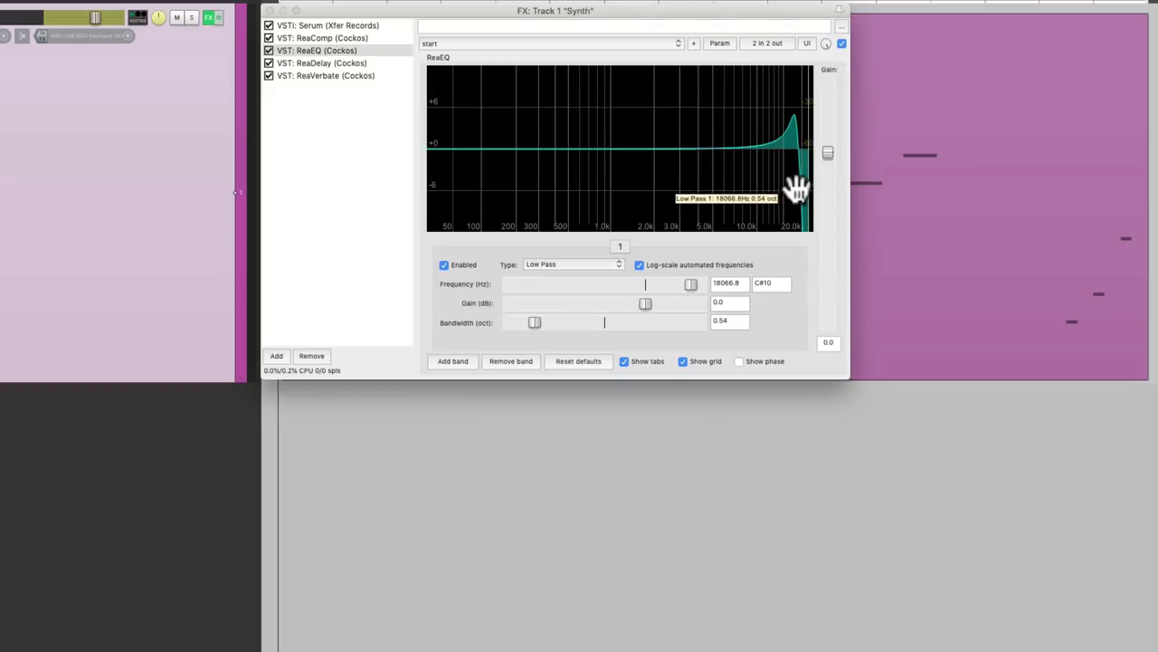
key(space)
mouse_move(796, 189)
mouse_down()
mouse_move(627, 191)
mouse_move(804, 188)
mouse_move(652, 183)
mouse_move(788, 186)
mouse_up()
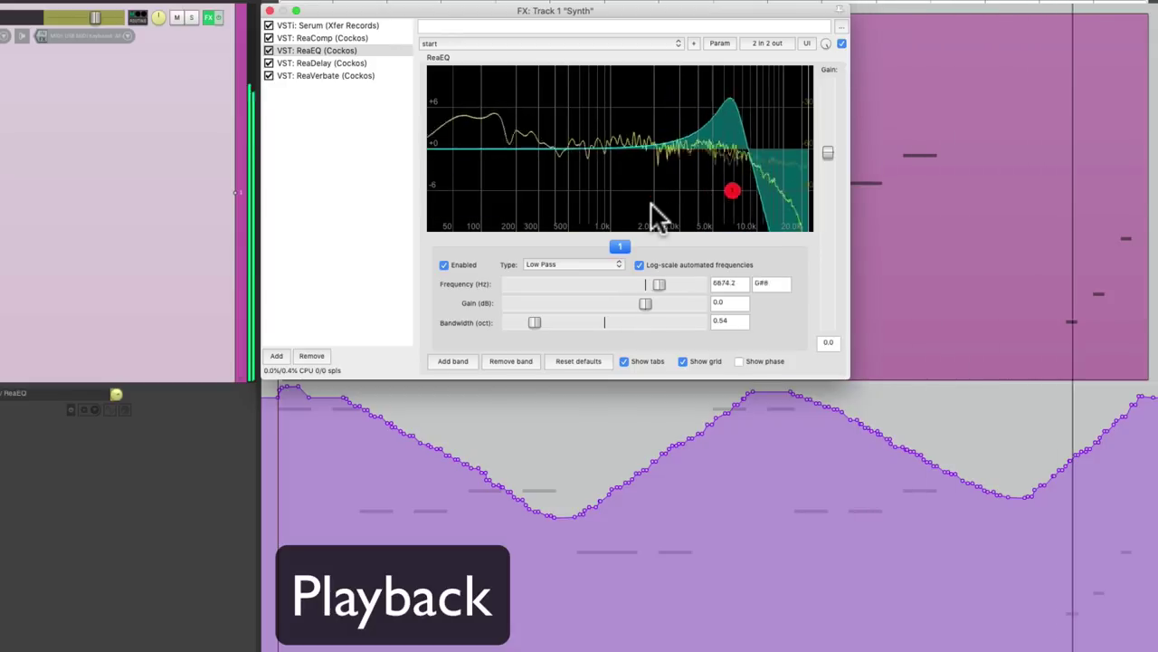
key(space)
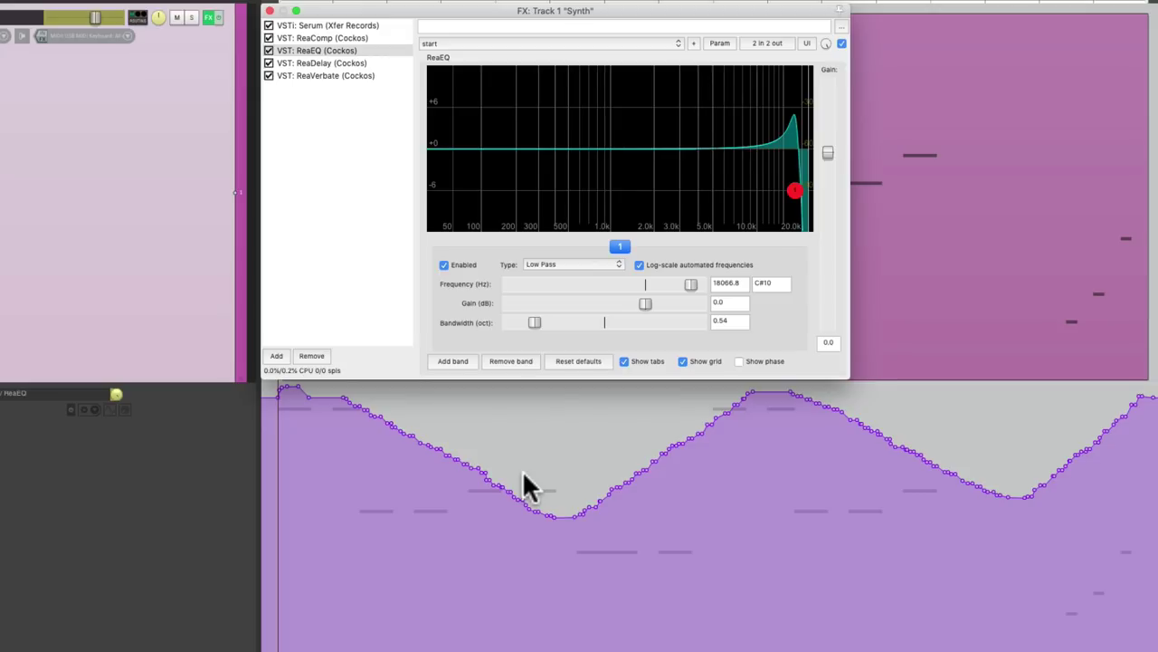
scroll(344, 579, down, 2)
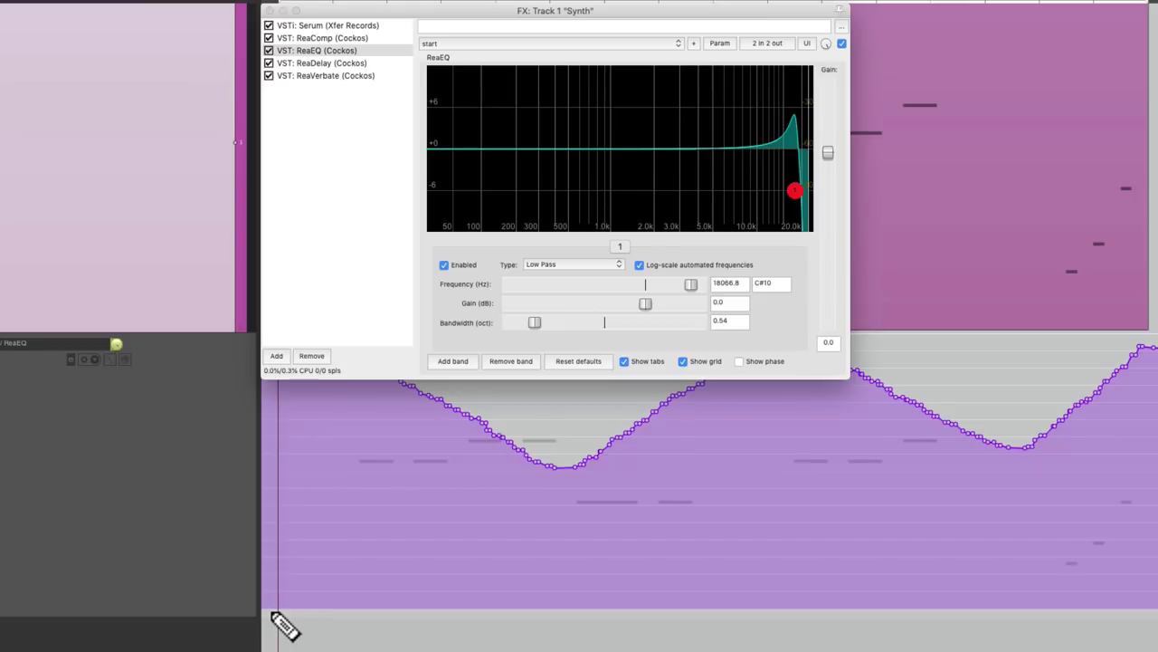
drag(280, 622, 1146, 616)
right_click(507, 625)
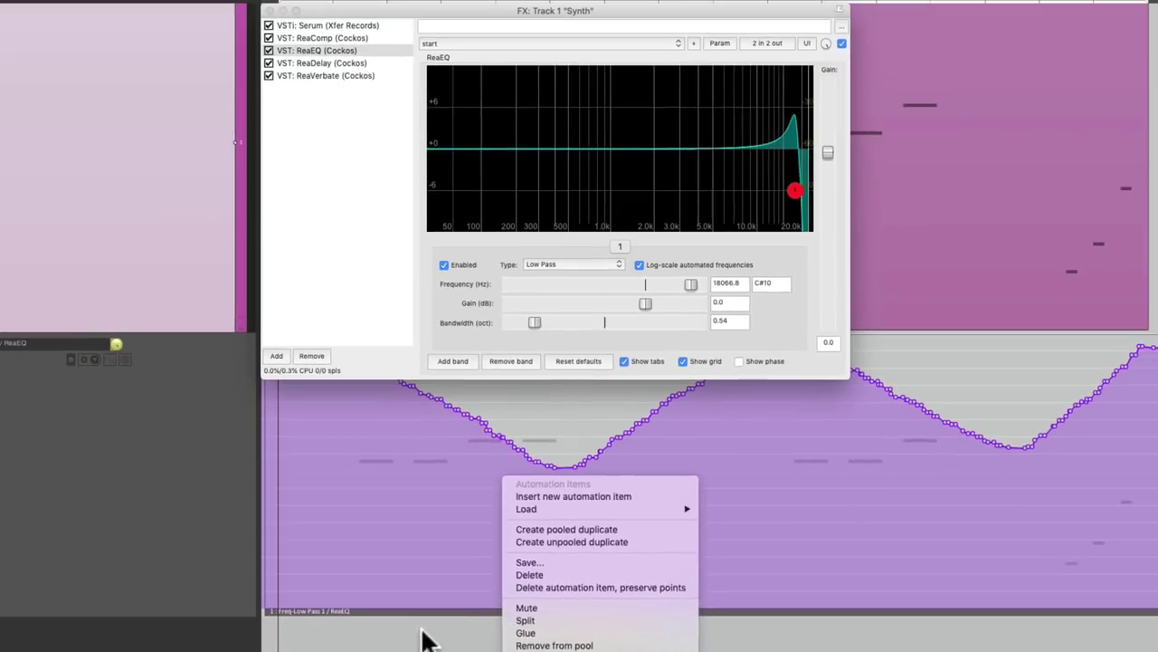
click(466, 582)
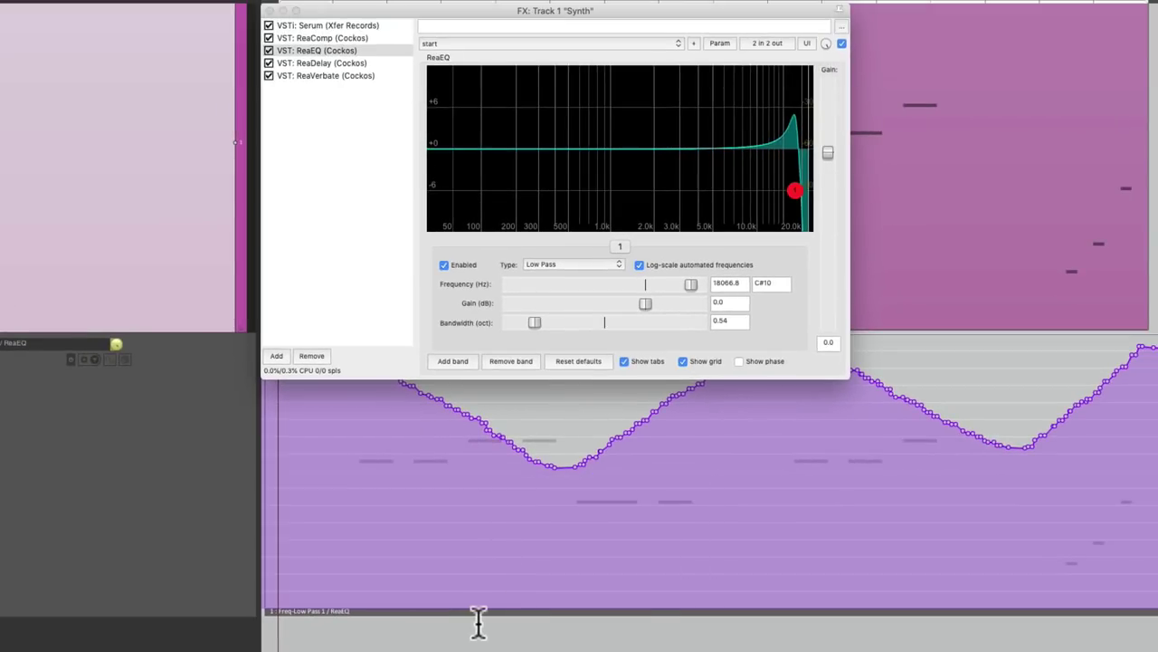
scroll(477, 621, up, 1)
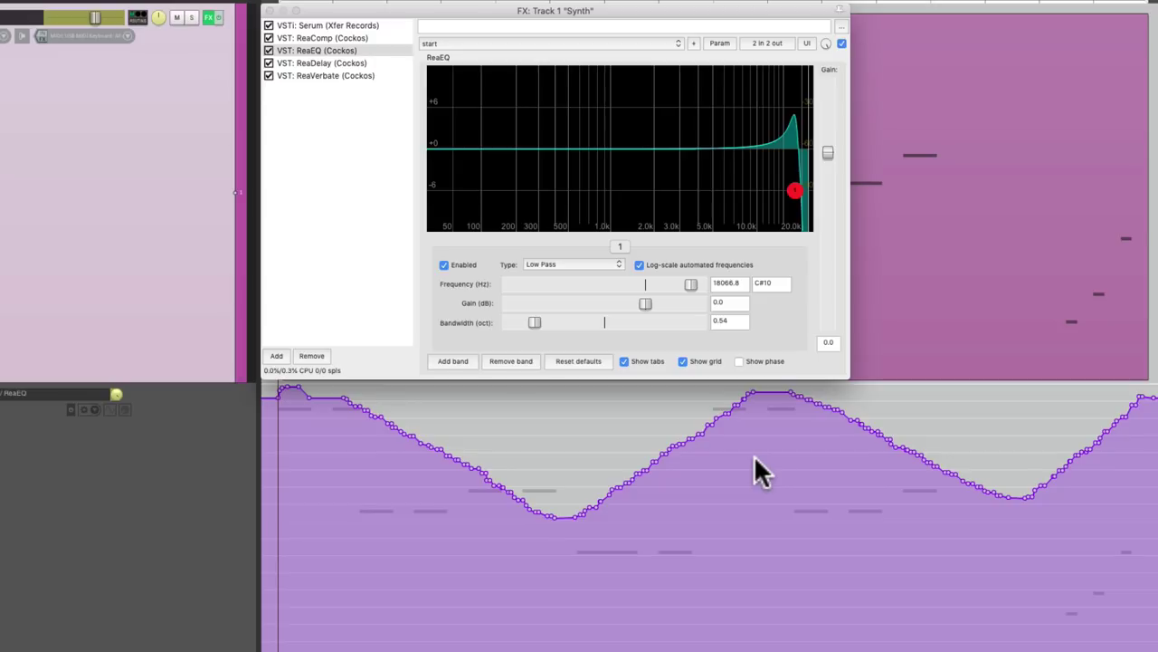
Thin the whole ReaEQ low-pass envelope to 9 points with Reduce number of points.
right_click(362, 412)
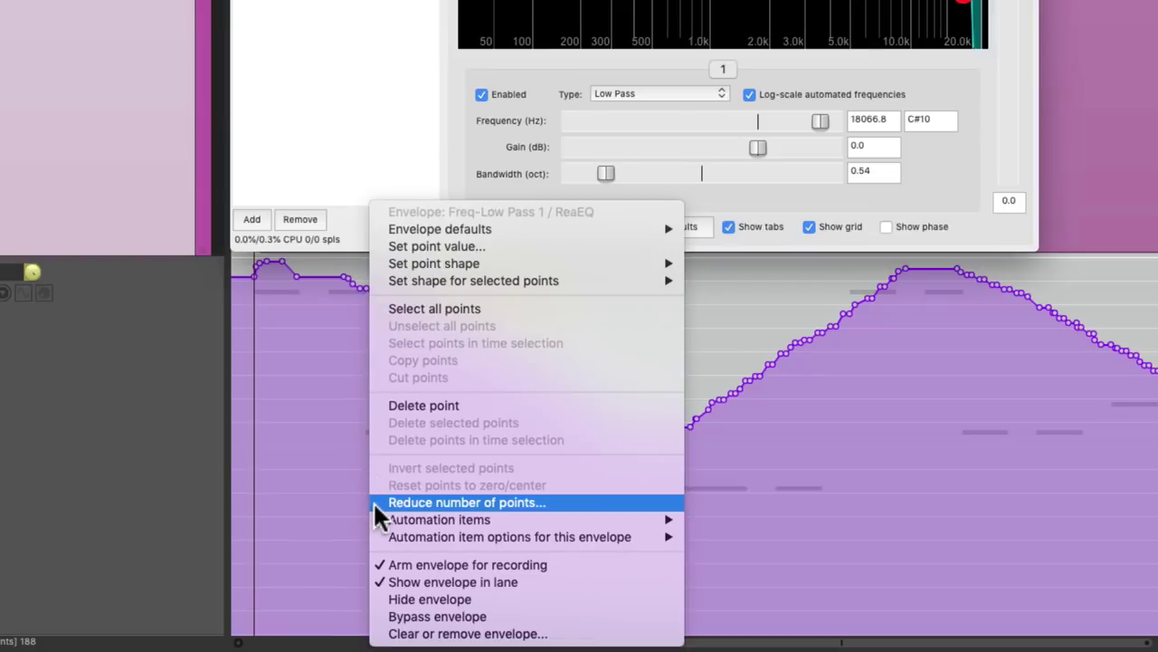
click(376, 504)
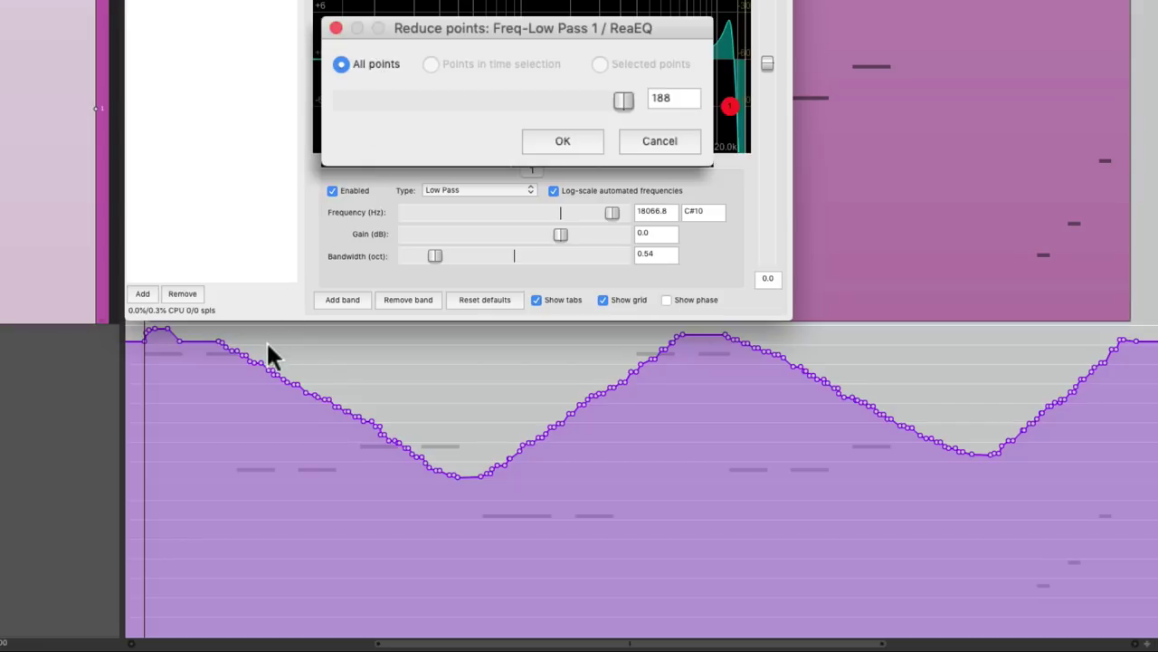
drag(268, 348, 418, 507)
drag(299, 350, 413, 366)
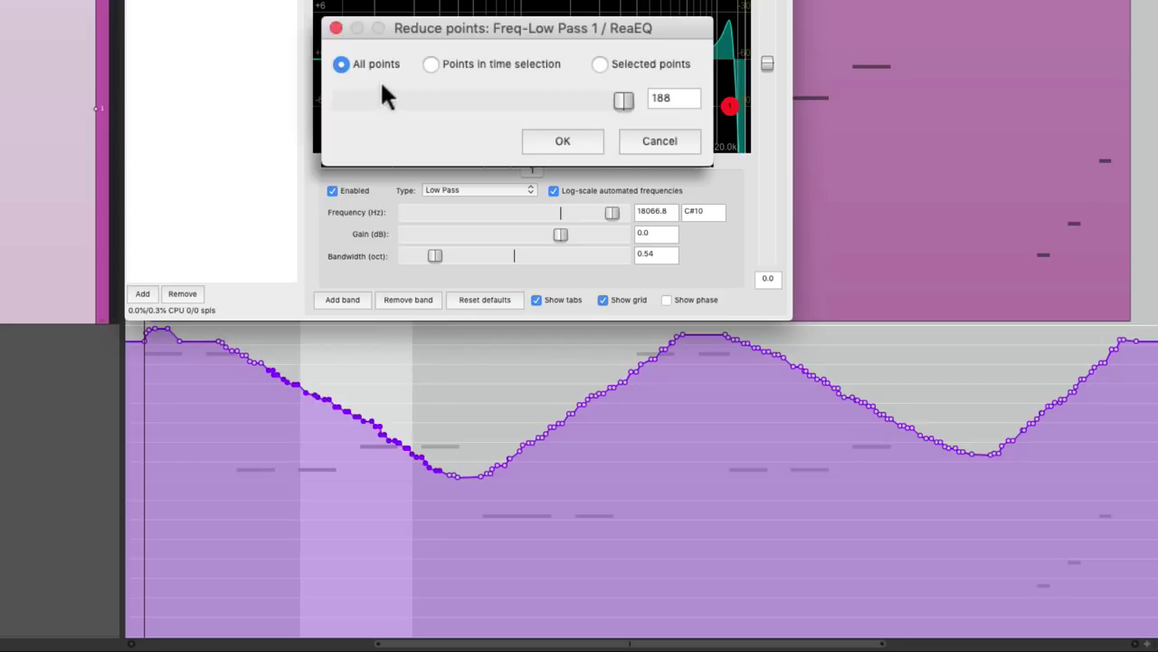
click(431, 64)
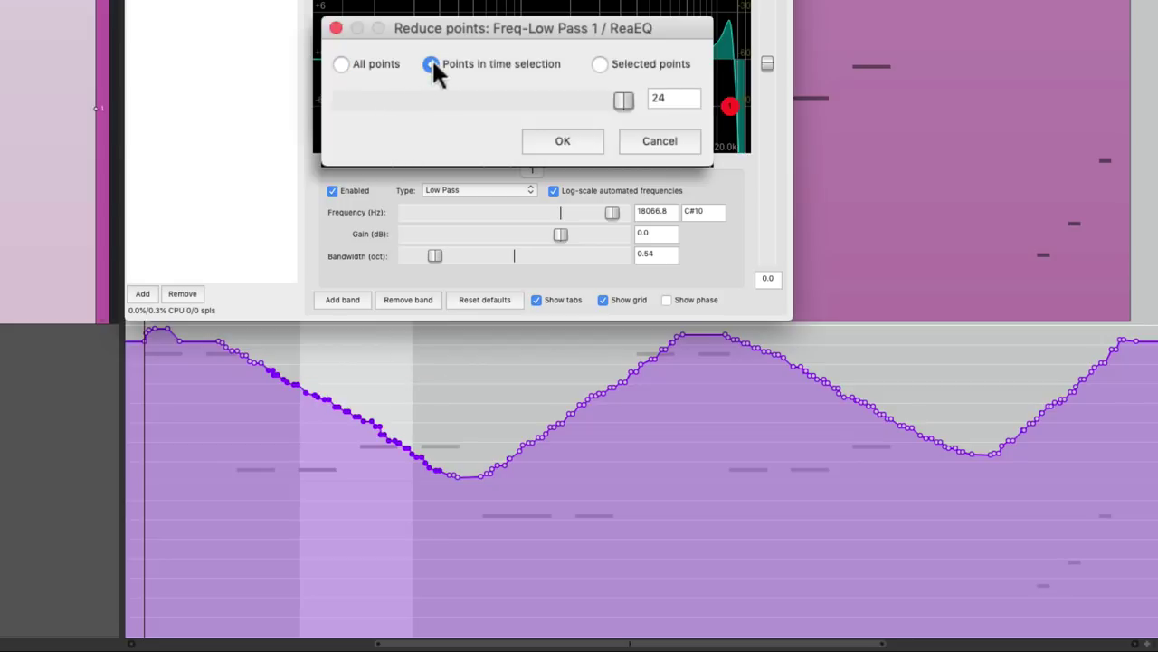
click(599, 64)
click(341, 64)
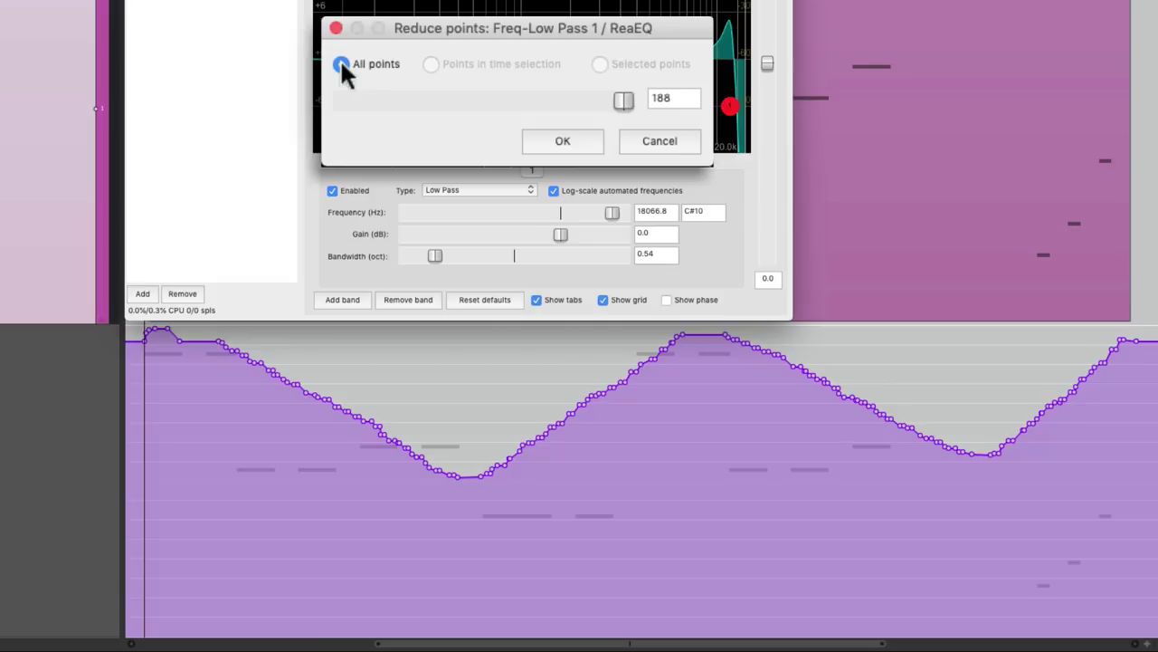
drag(622, 101, 335, 111)
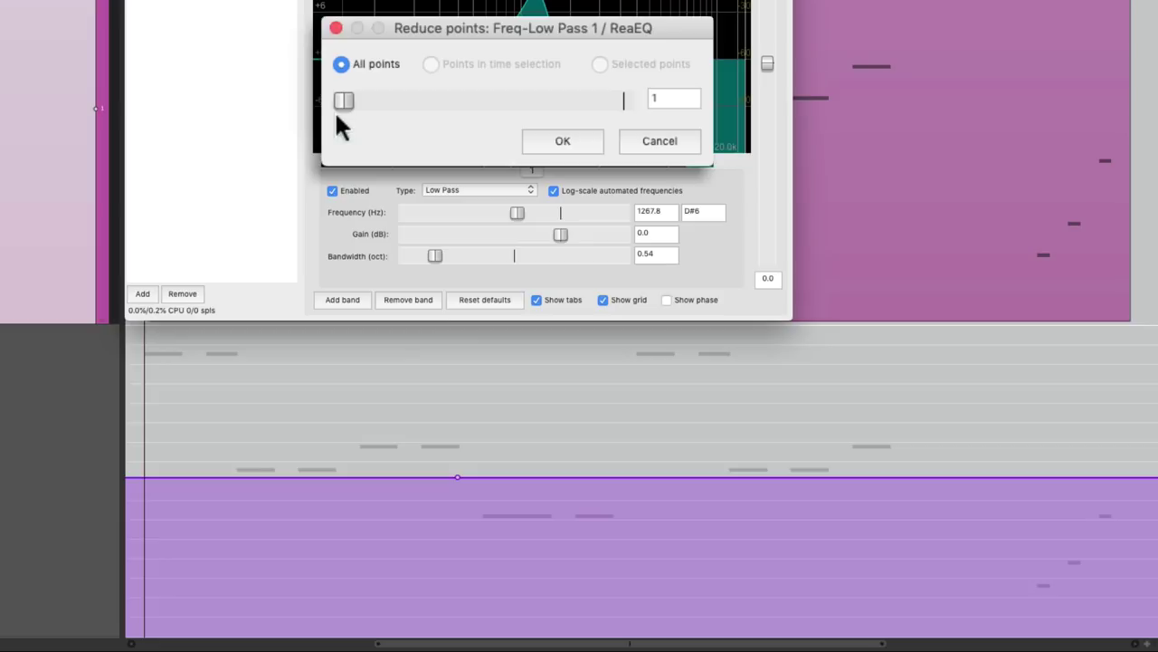
mouse_move(342, 104)
mouse_down()
mouse_move(459, 101)
mouse_move(353, 116)
mouse_up()
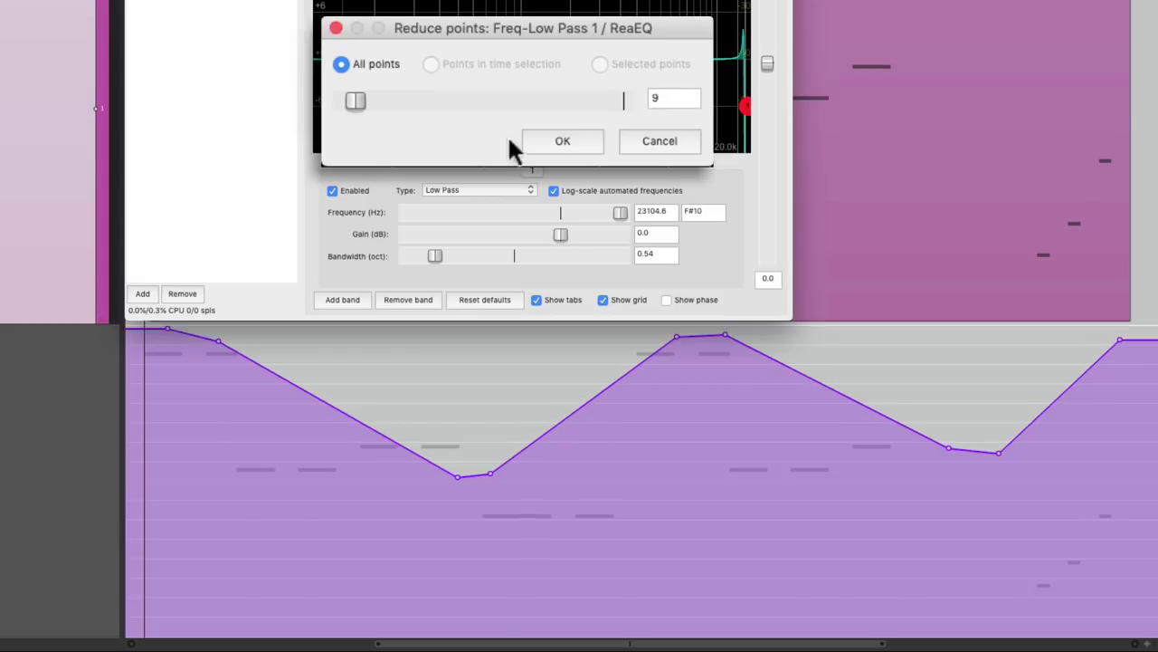
click(547, 142)
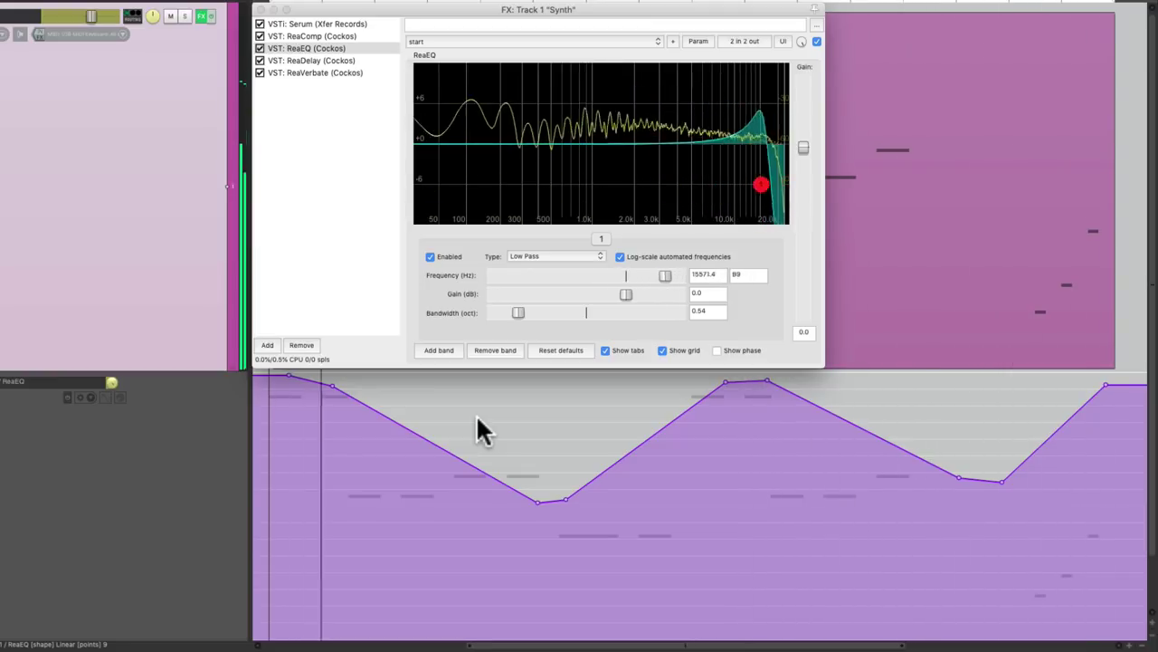
Stop playback of the 9-point low-pass envelope.
key(space)
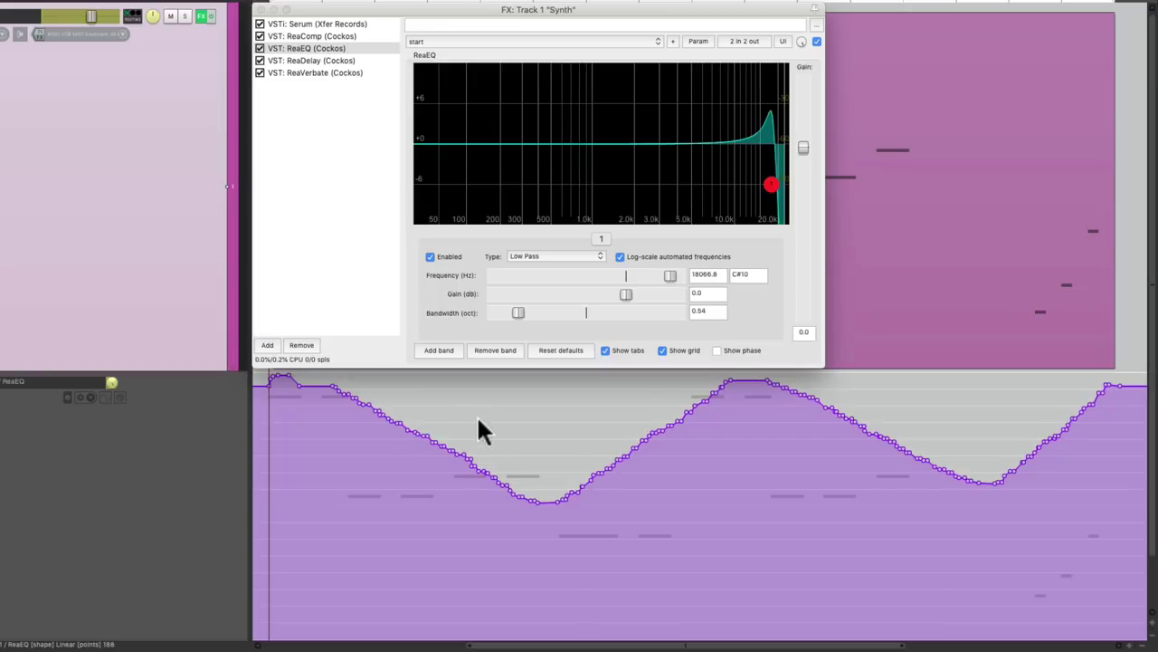
Delete the points on the four envelope slopes, then undo to restore the dense curve.
mouse_move(320, 378)
mouse_down()
mouse_move(489, 477)
mouse_move(523, 512)
mouse_up()
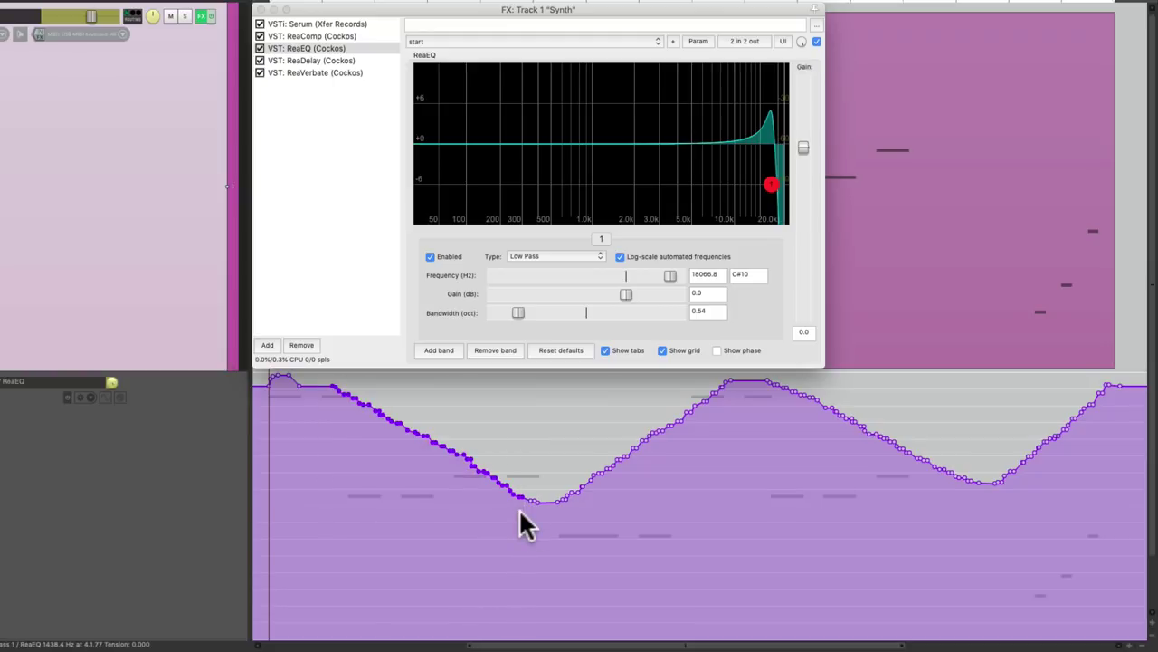
key(Delete)
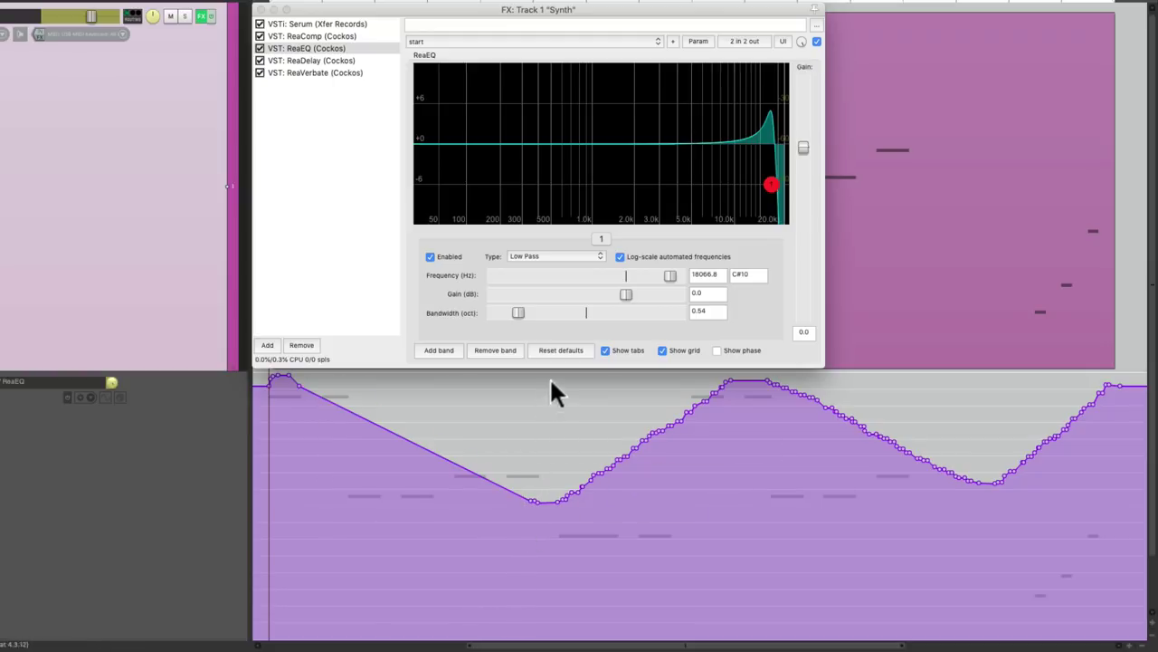
drag(552, 381, 746, 539)
key(Delete)
drag(774, 375, 936, 530)
key(Delete)
drag(989, 380, 1103, 490)
key(Delete)
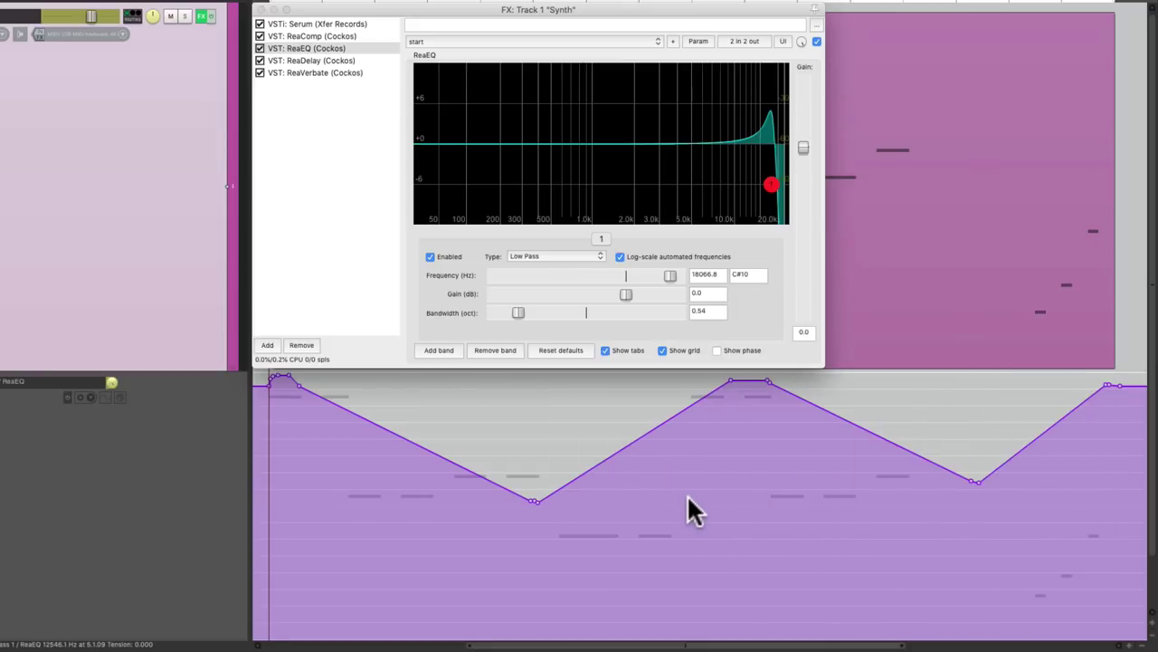
key(ctrl+z)
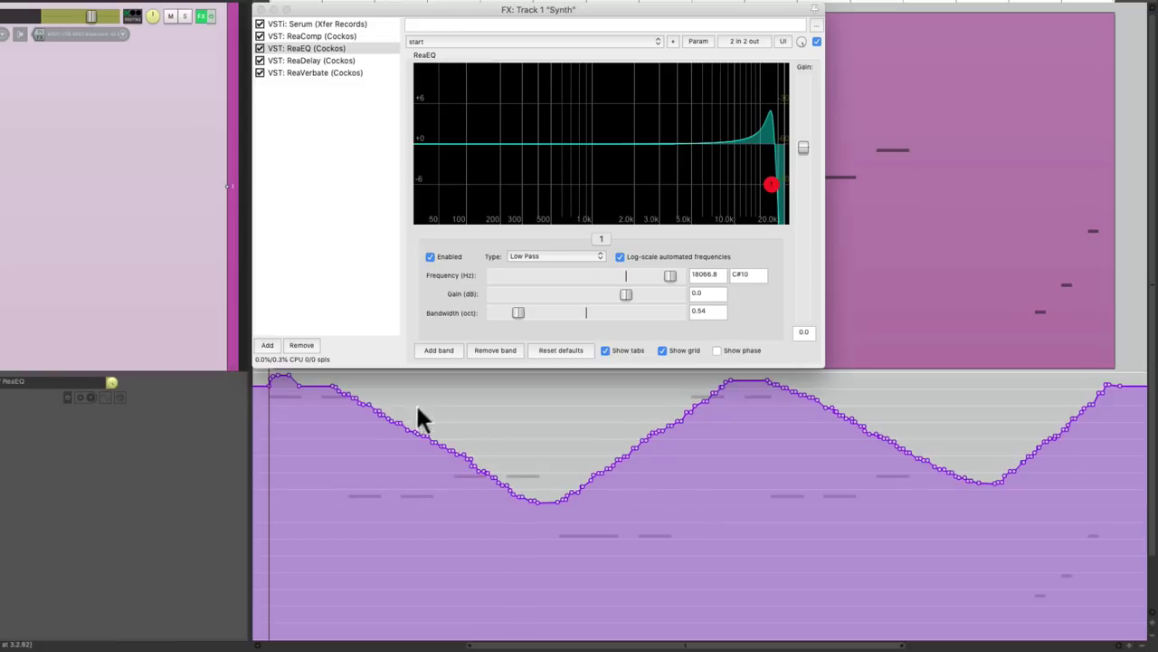
Select the points of all four falling and rising sections of the low-pass envelope.
drag(326, 379, 521, 526)
key(shift)
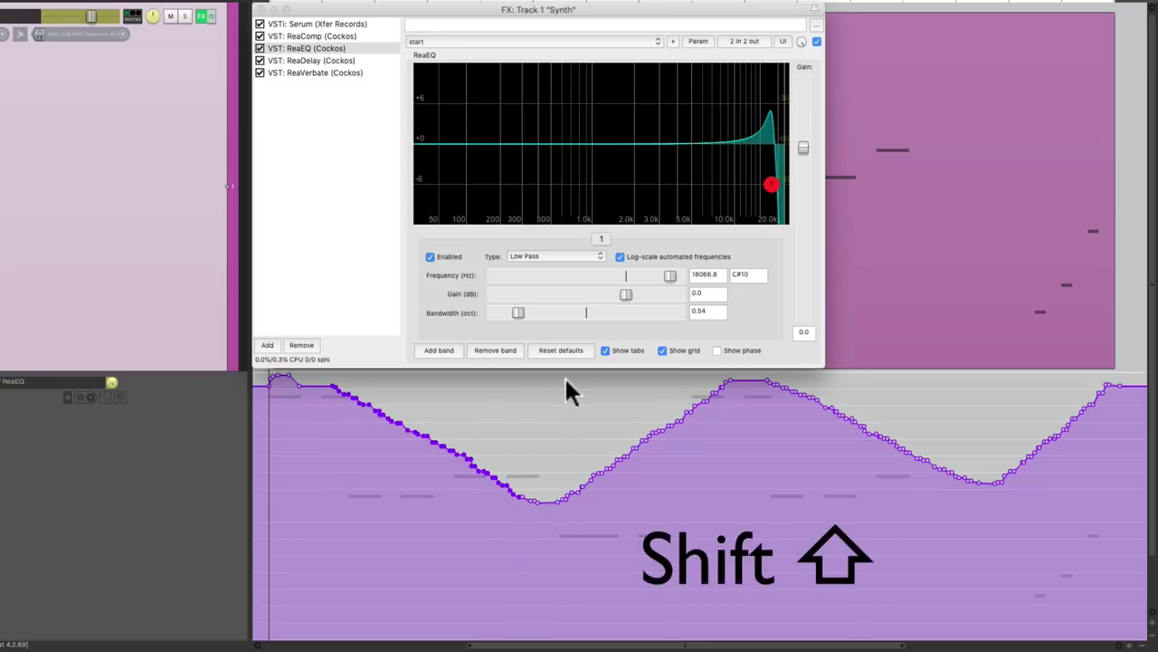
drag(565, 381, 724, 511)
drag(779, 380, 994, 488)
drag(1000, 385, 1106, 503)
Reduce only the selected low-pass points with the slider at 17, leaving 24 points.
right_click(413, 422)
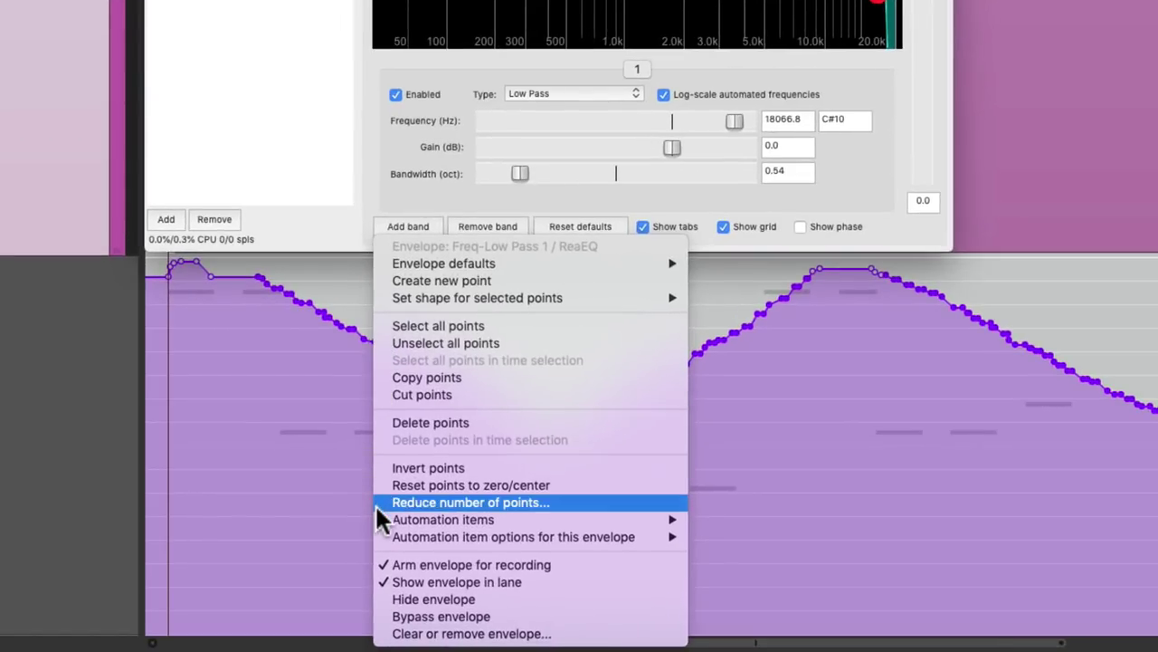
click(377, 503)
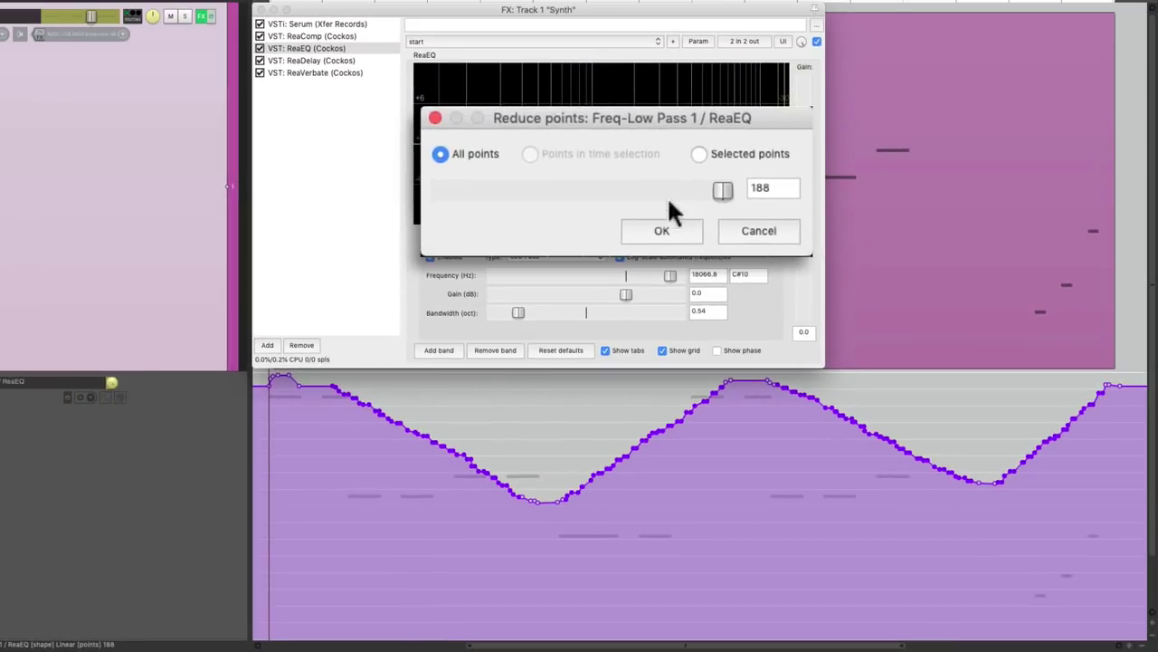
click(699, 155)
drag(722, 191, 439, 194)
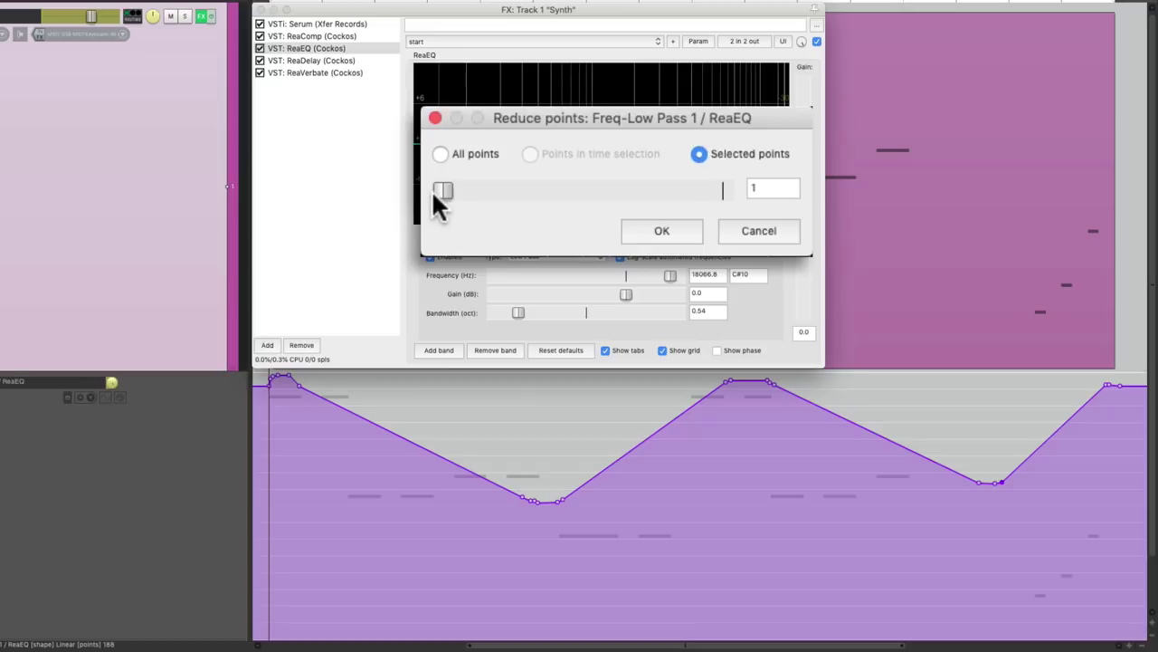
click(641, 229)
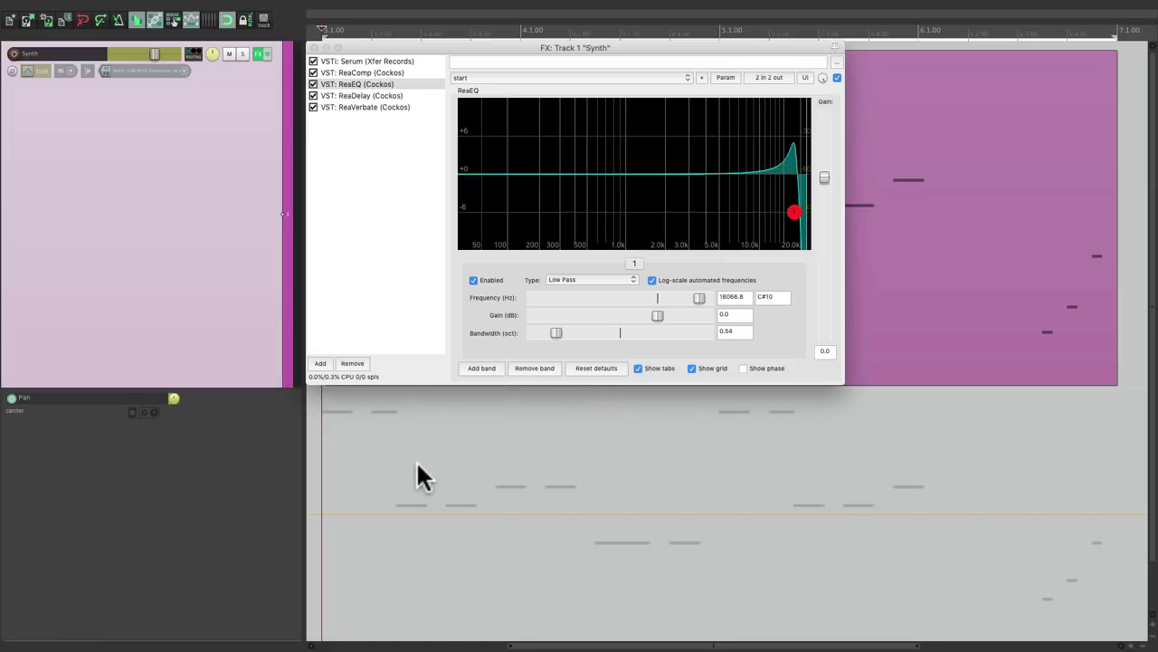
Freehand-draw a left-right zigzag across the Pan envelope lane and play it back.
key(ctrl)
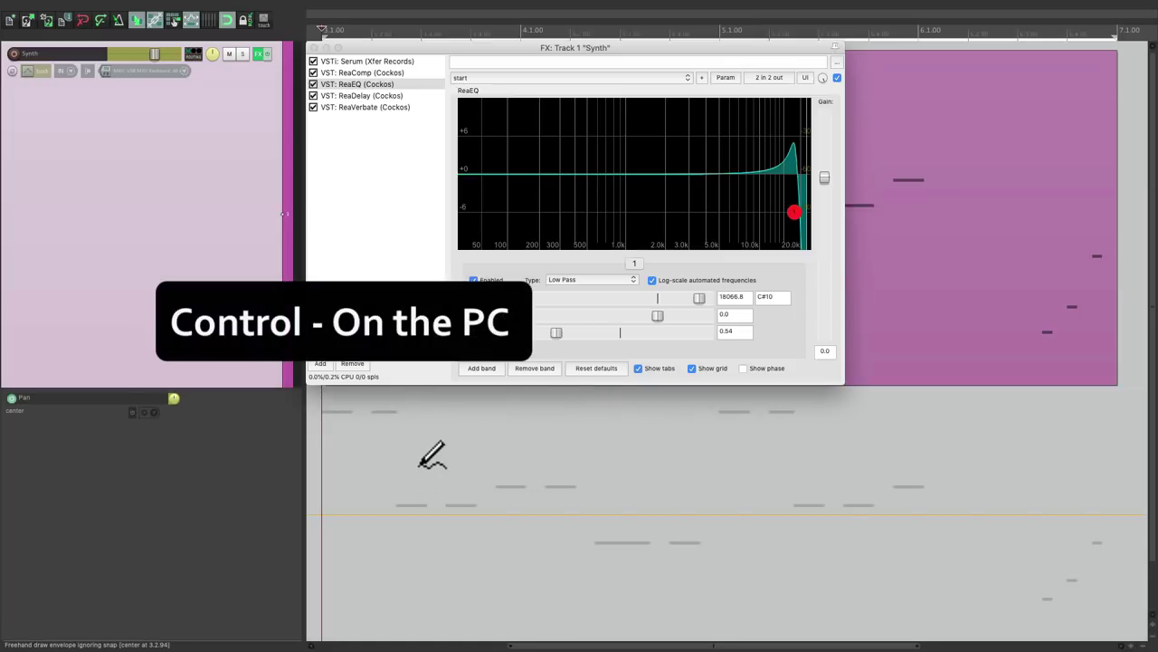
ctrl+click(326, 391)
mouse_move(326, 391)
mouse_down()
mouse_move(464, 497)
mouse_move(515, 638)
mouse_move(616, 385)
mouse_move(809, 640)
mouse_move(888, 389)
mouse_move(976, 574)
mouse_move(1020, 607)
mouse_move(1037, 641)
mouse_move(1060, 492)
mouse_move(1107, 389)
mouse_up()
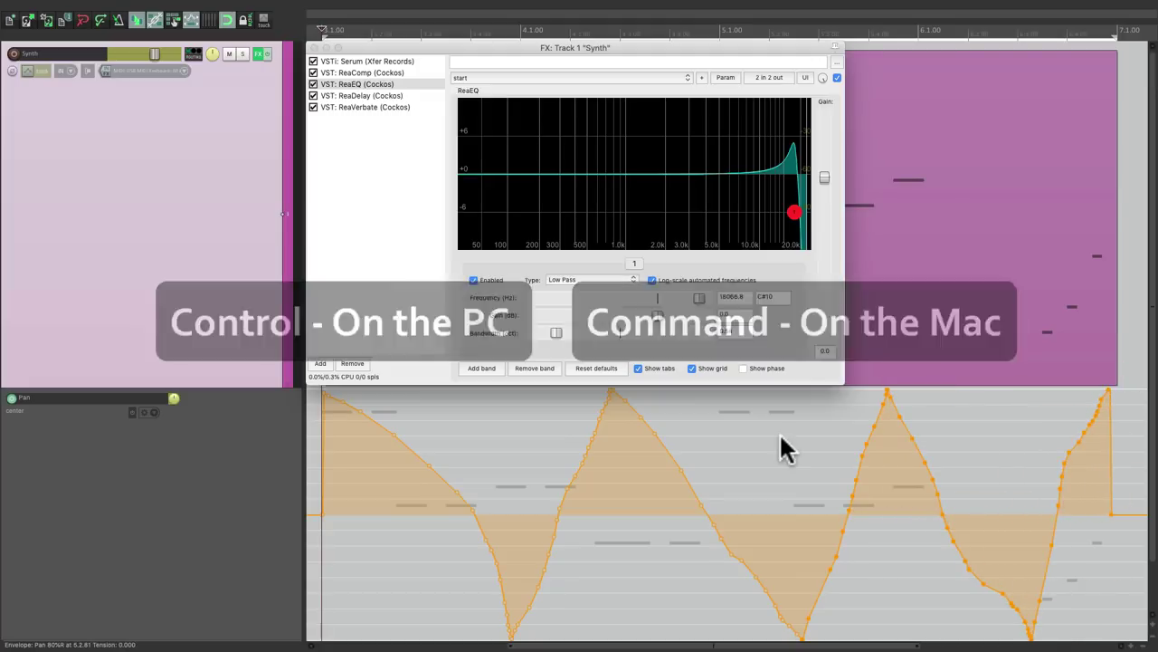
key(space)
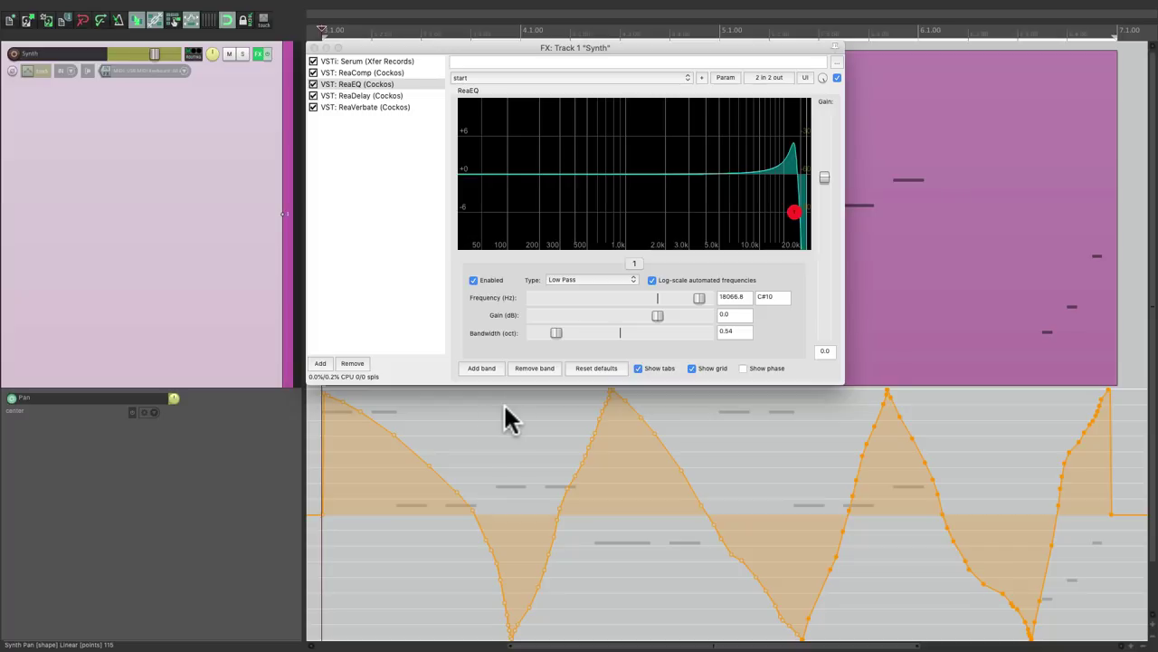
Reduce all Pan envelope points down to 7 for a clean zigzag.
right_click(413, 446)
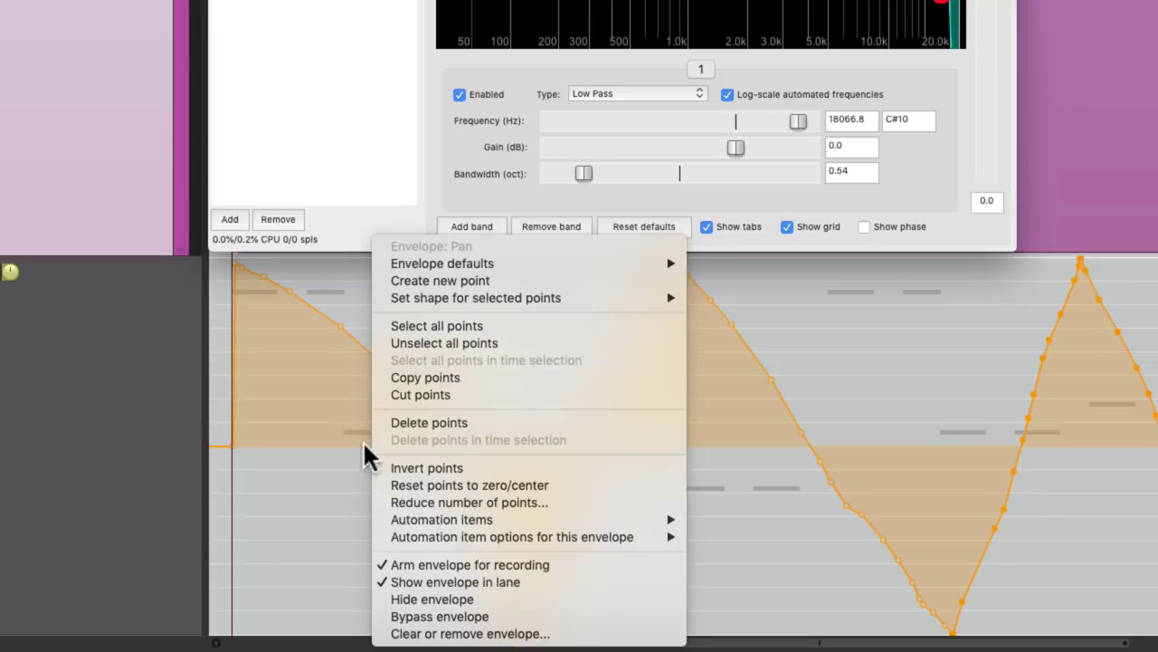
click(375, 499)
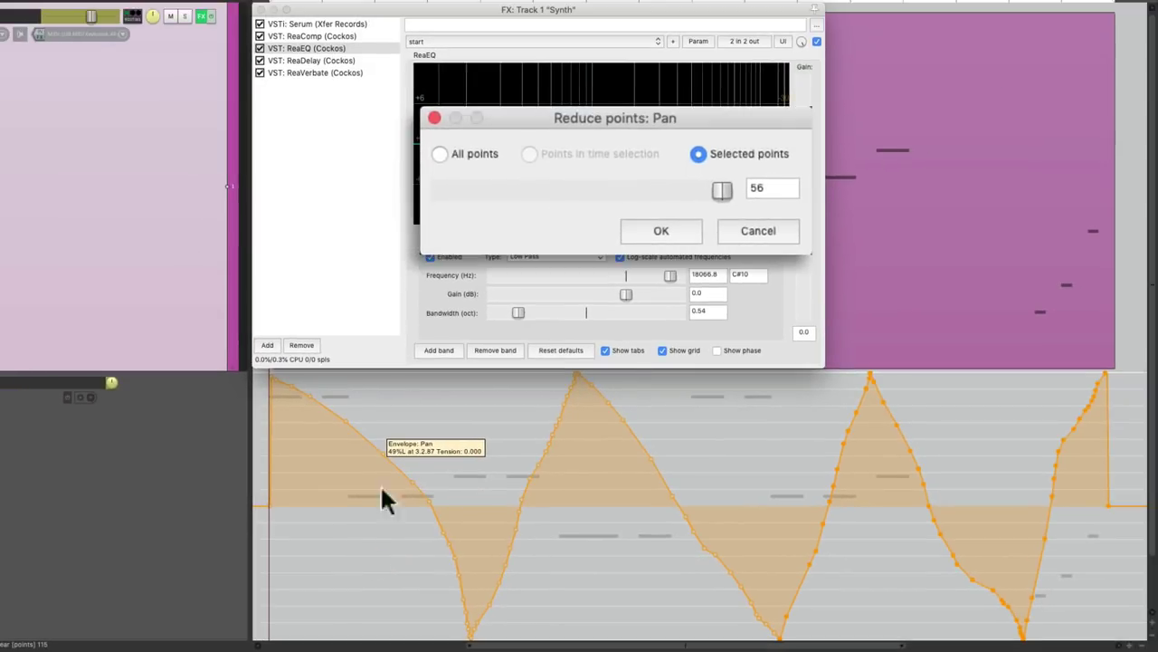
click(442, 154)
drag(721, 190, 457, 199)
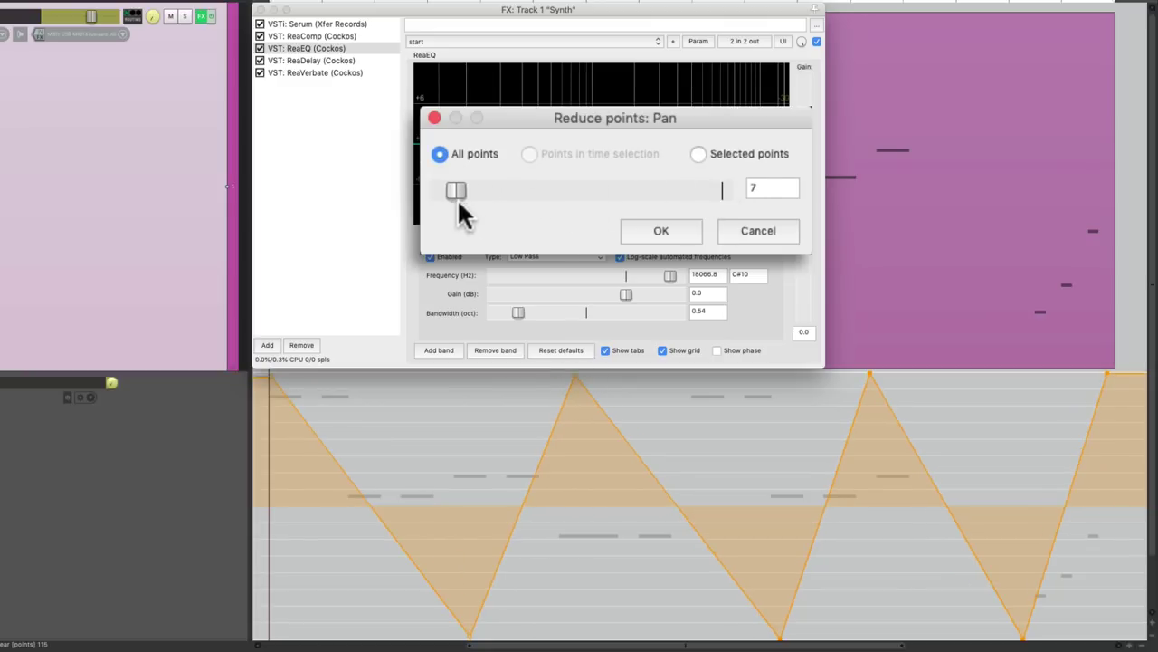
click(645, 228)
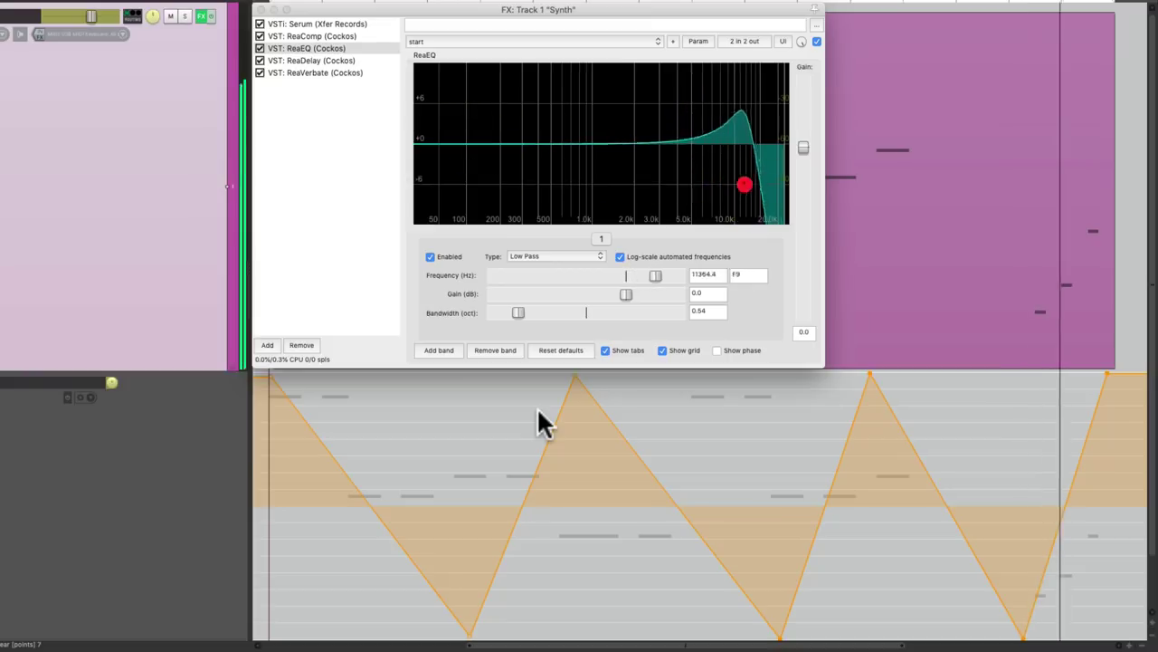
Stop playback, leaving the low-pass band at 18066.8 Hz.
key(space)
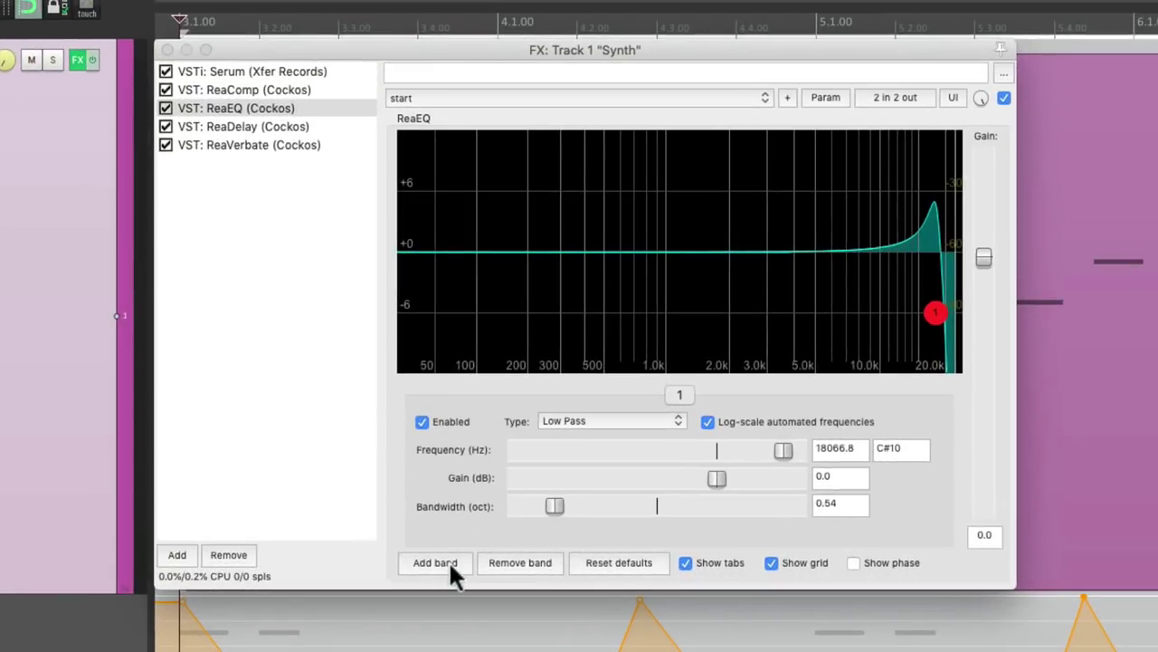
Add a second ReaEQ band as a High Pass filter with 0.57 oct bandwidth.
click(449, 560)
click(615, 424)
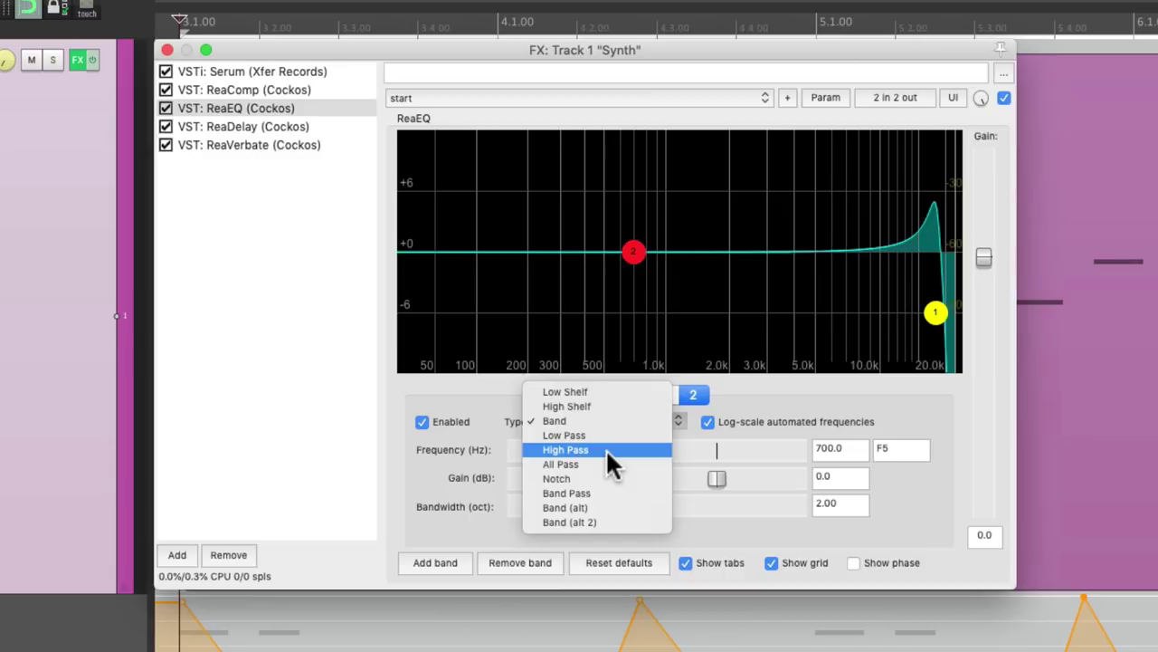
click(605, 448)
drag(633, 314, 539, 311)
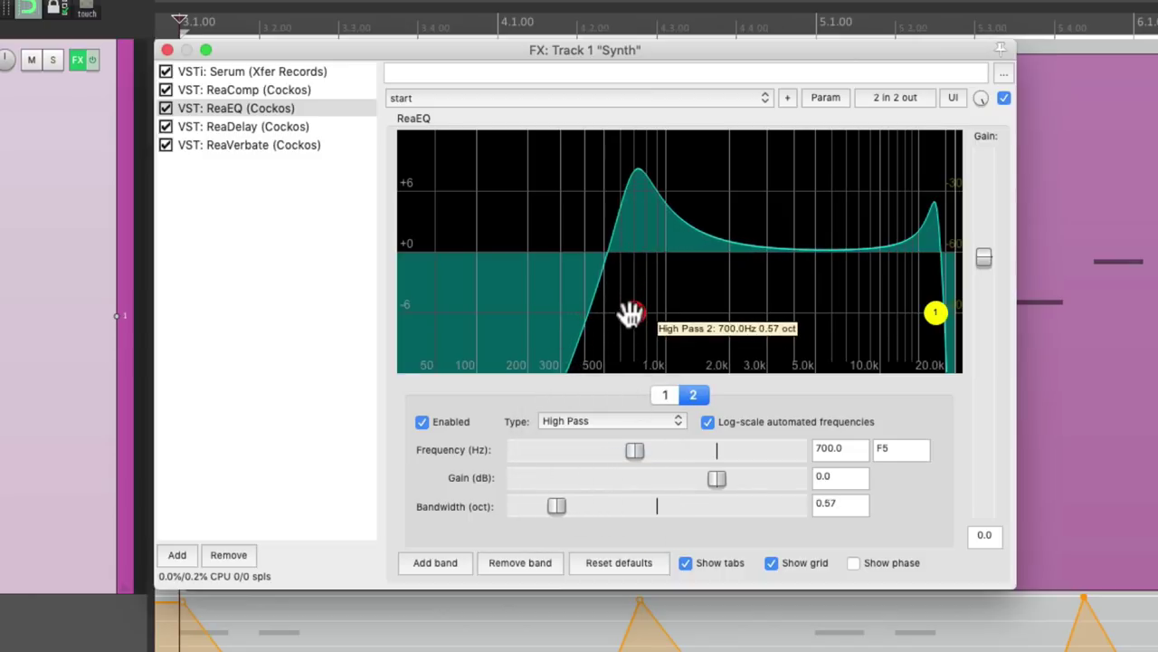
Set the high-pass cutoff near 128 Hz and record its frequency sweep during playback.
drag(630, 313, 491, 316)
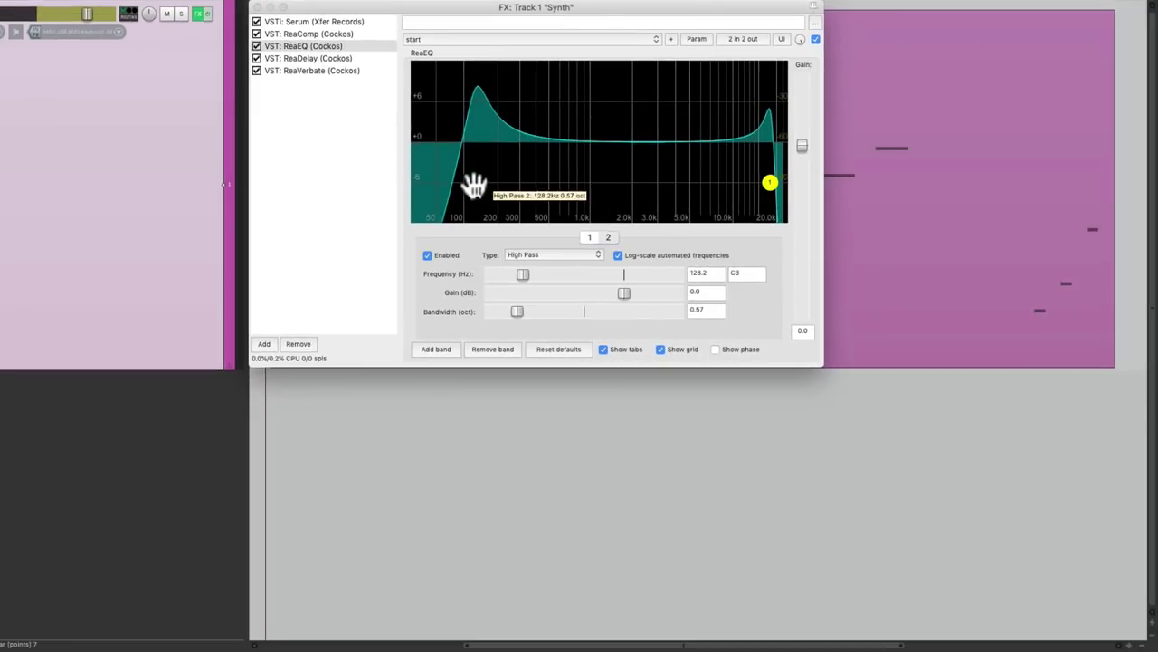
key(space)
mouse_move(487, 186)
mouse_down()
mouse_move(593, 183)
mouse_move(423, 188)
mouse_move(599, 179)
mouse_move(470, 182)
mouse_up()
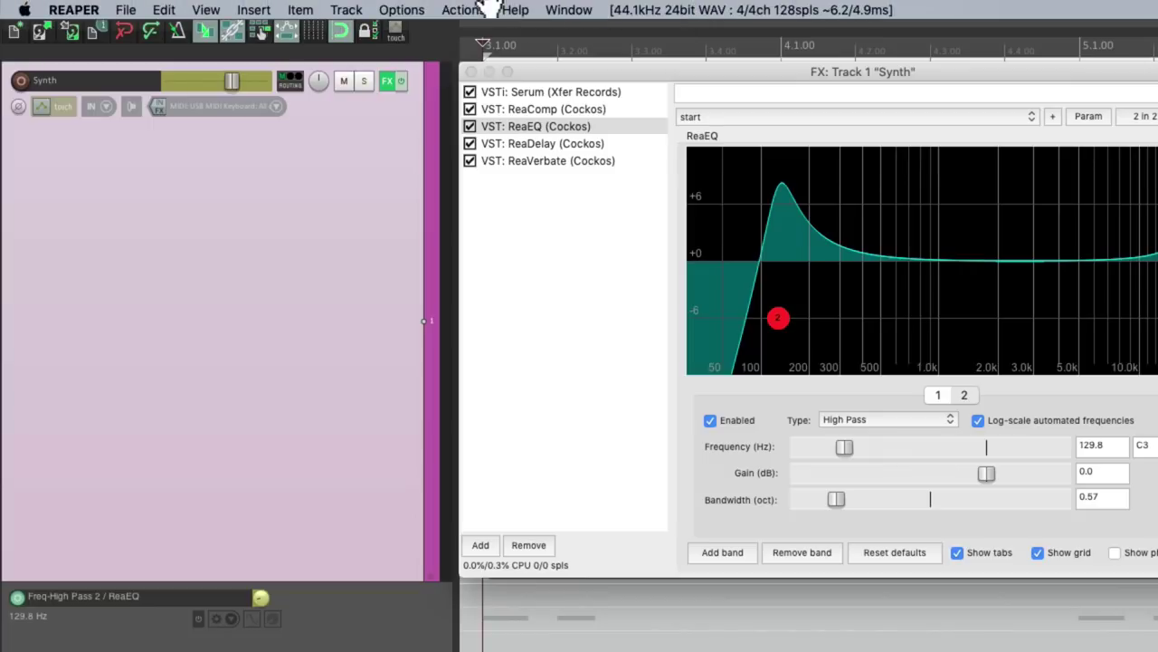
Open the Actions list and filter it by 'reduce'.
click(460, 11)
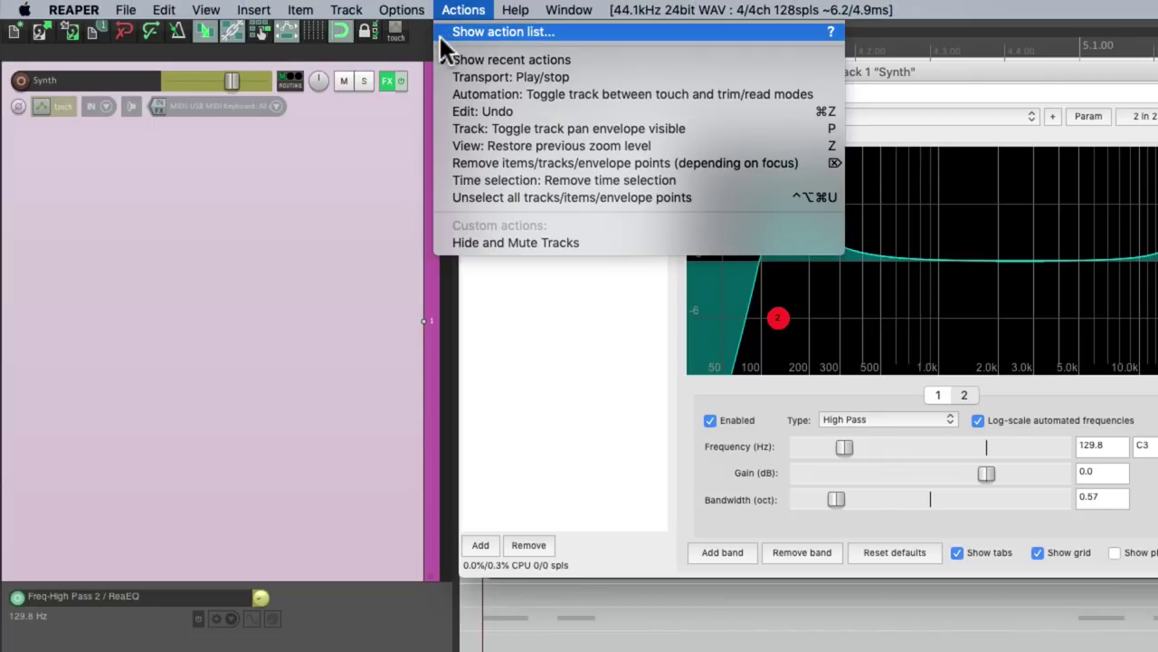
click(440, 36)
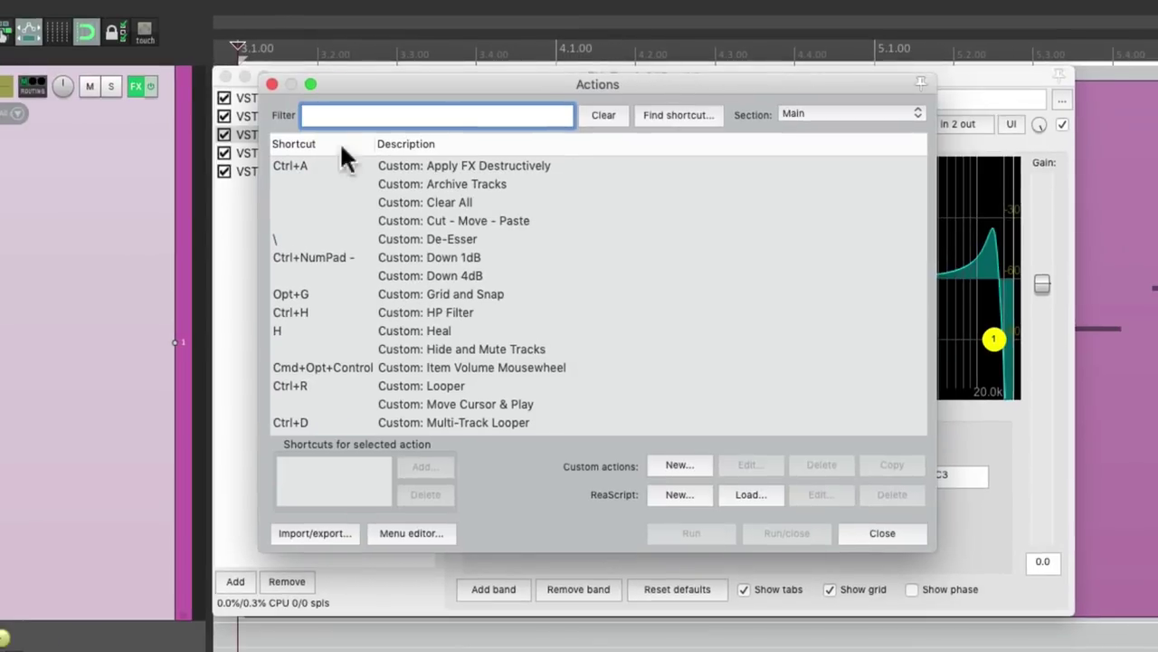
text(reduce)
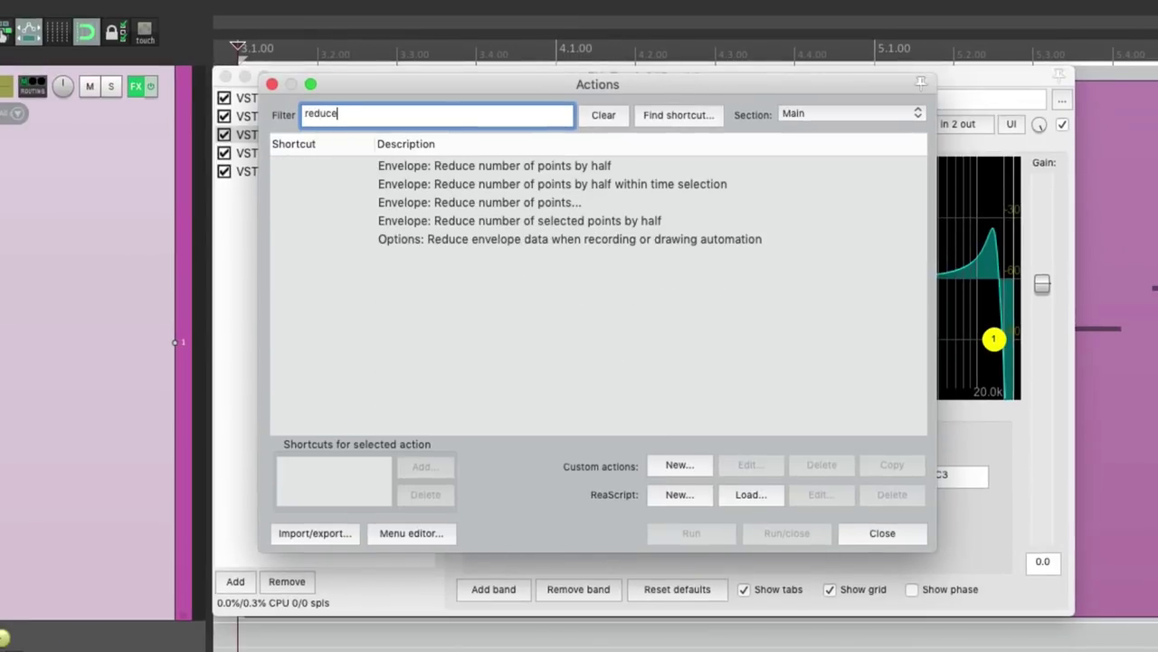
Run 'Envelope: Reduce number of points...', cancel its settings, and select 'Reduce number of points by half'.
click(544, 167)
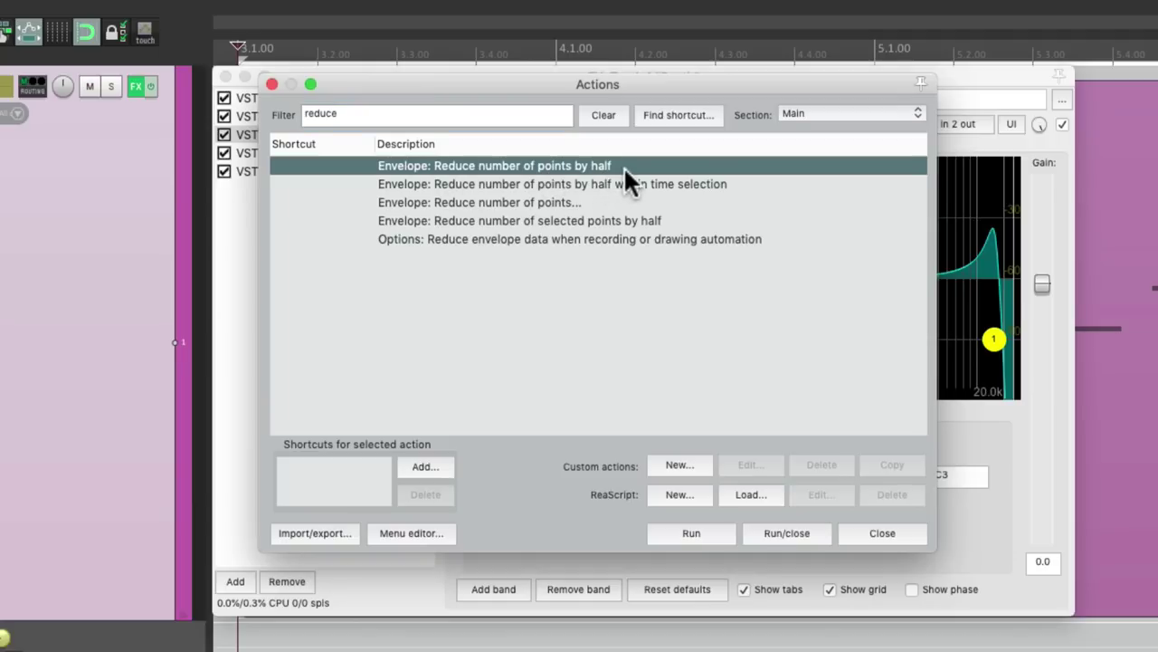
click(661, 185)
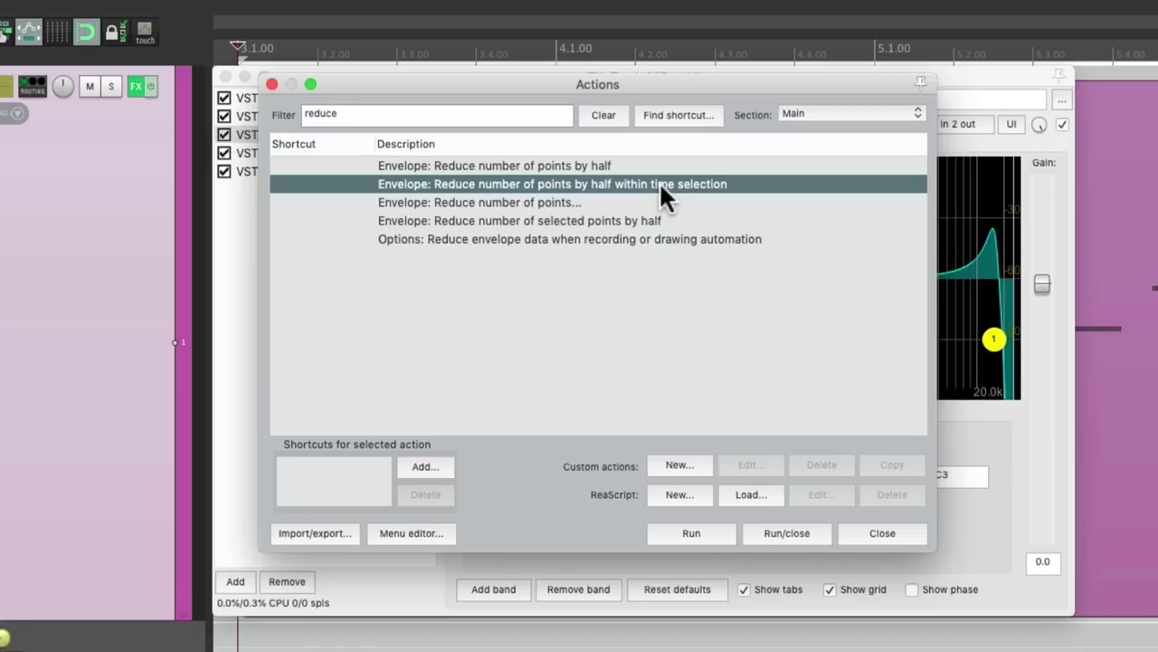
click(615, 225)
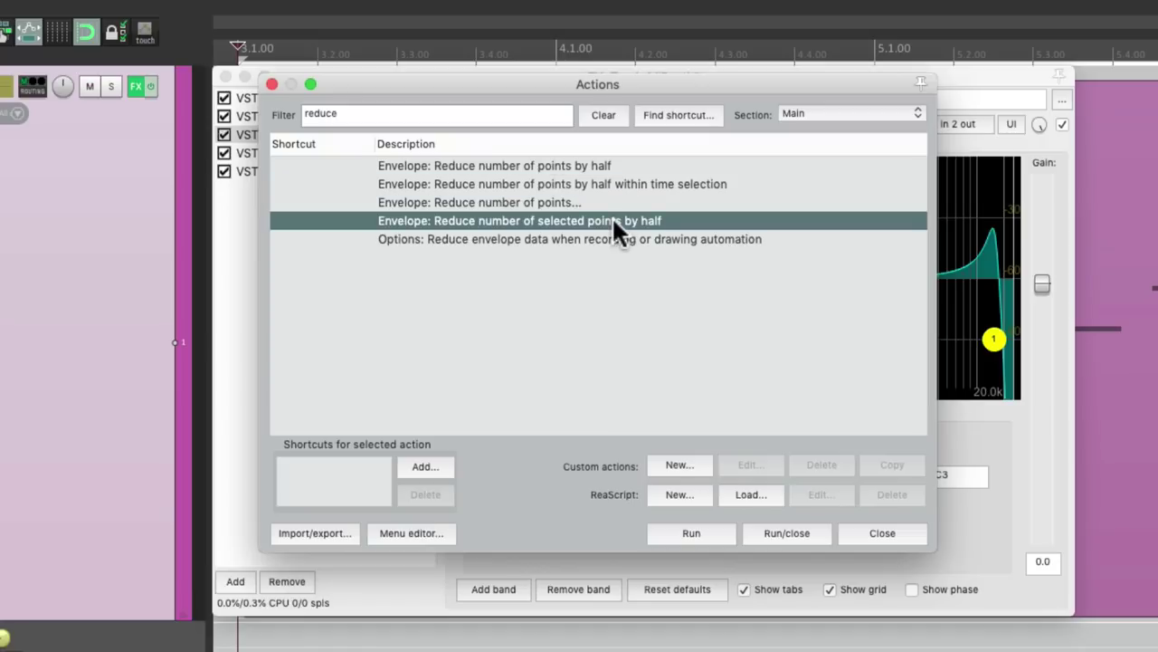
click(582, 204)
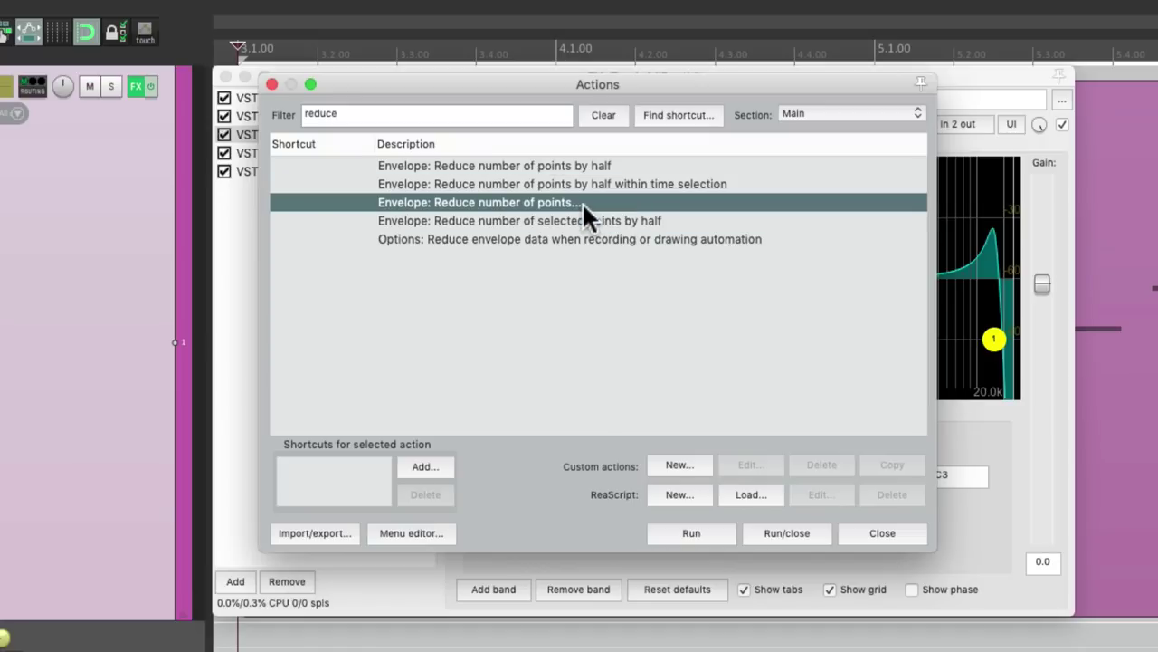
click(668, 529)
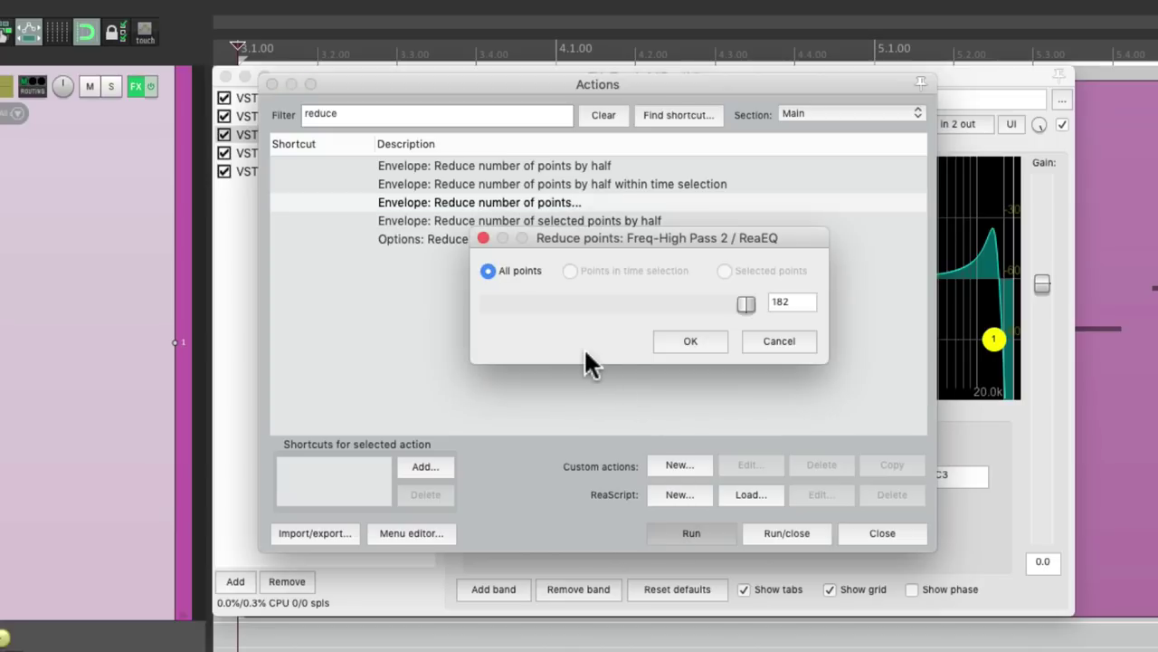
click(763, 339)
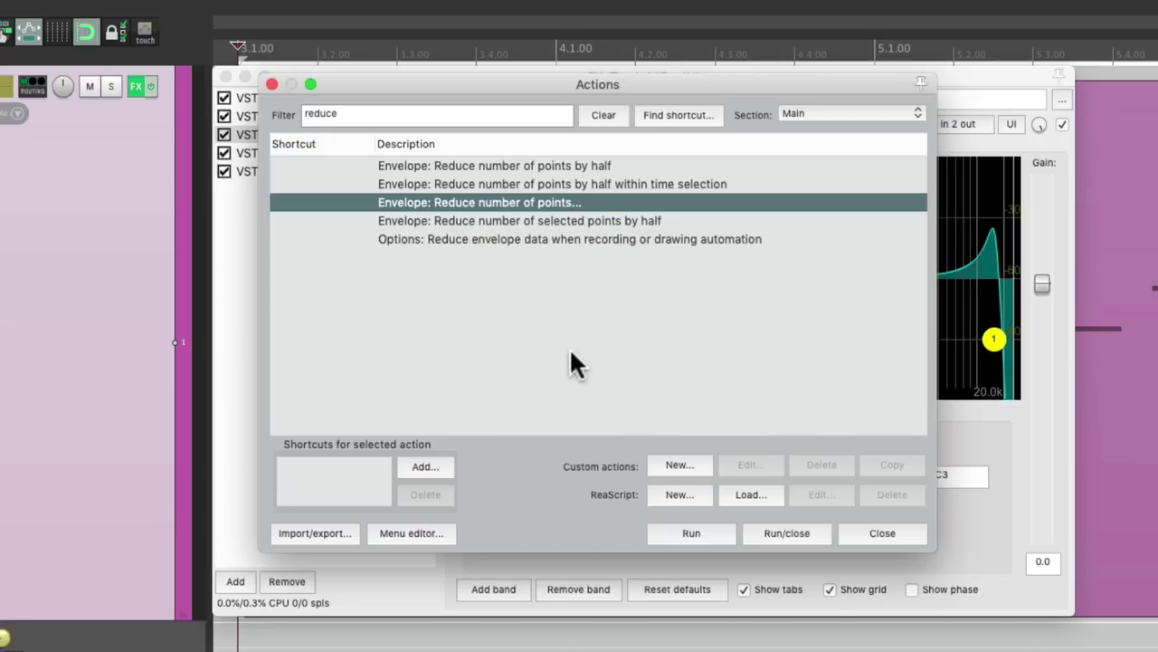
click(572, 166)
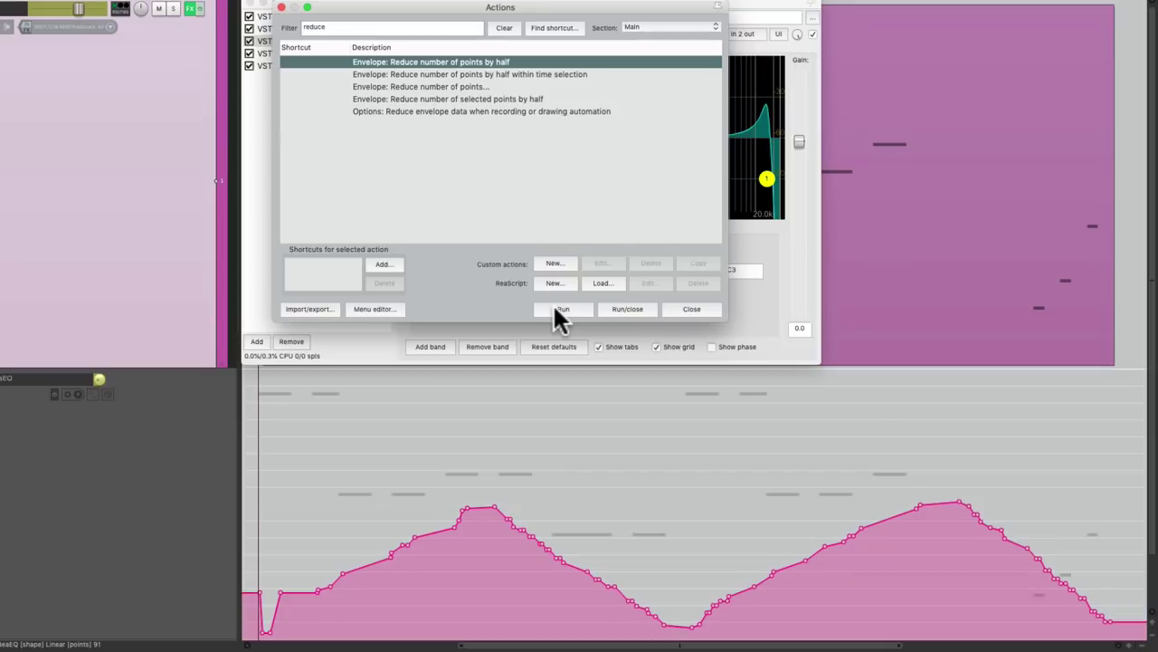
click(554, 306)
click(554, 306)
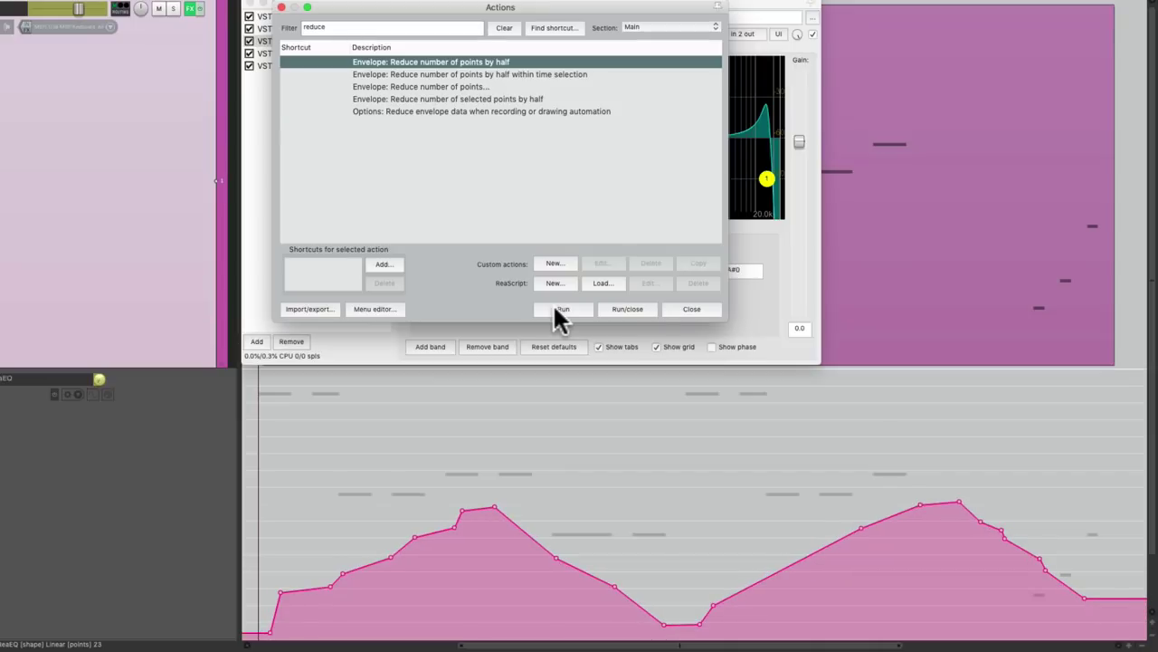
click(554, 306)
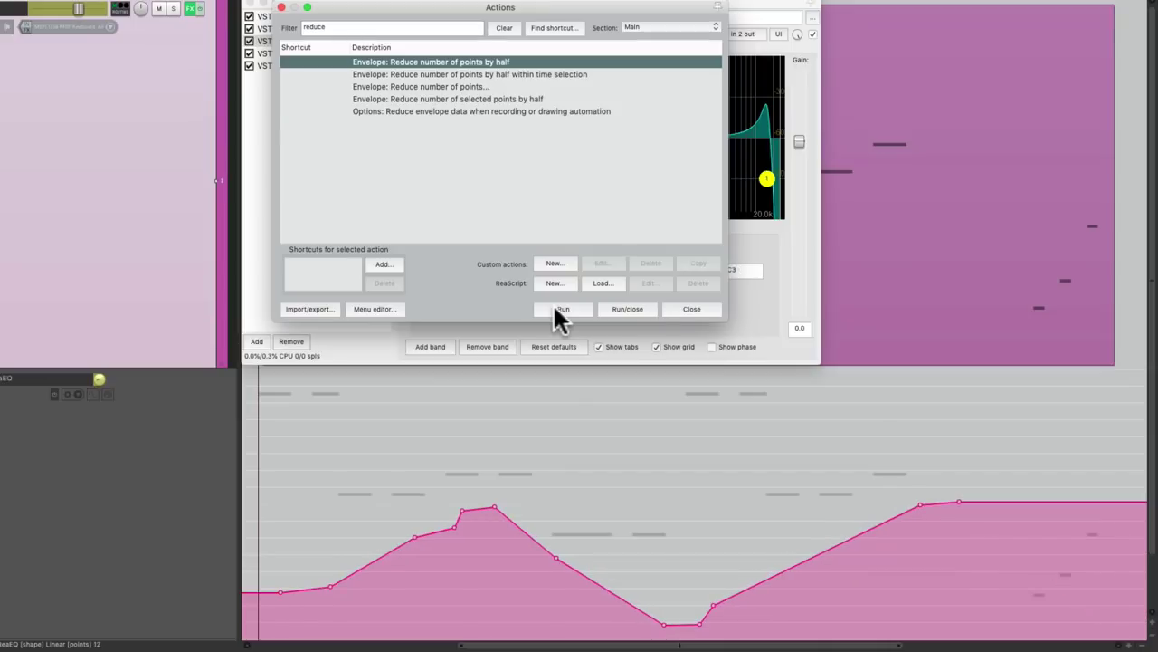
key(ctrl+z)
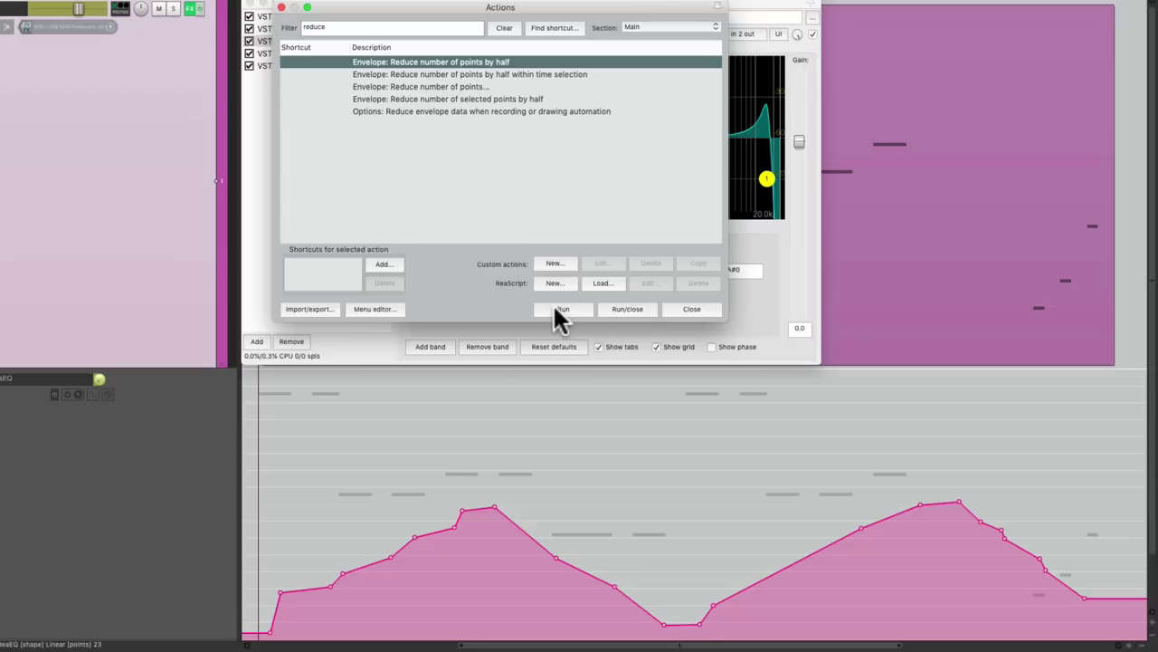
key(ctrl+z)
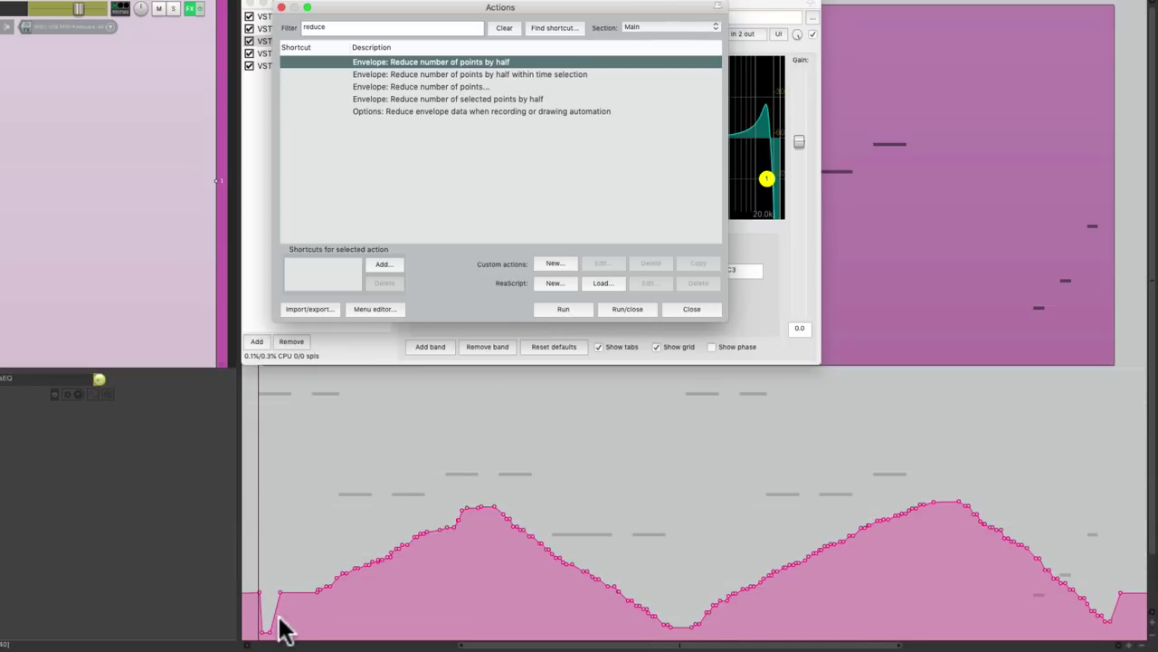
Select the envelope points up to the second peak and halve them repeatedly.
drag(279, 619, 936, 493)
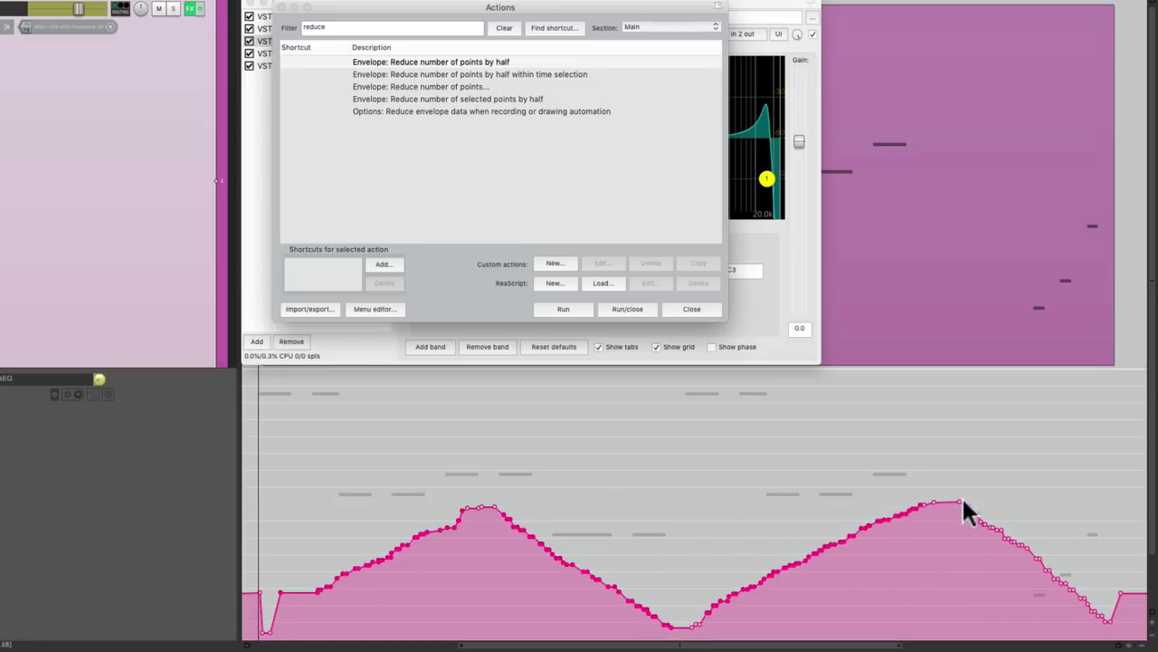
drag(965, 491, 1091, 635)
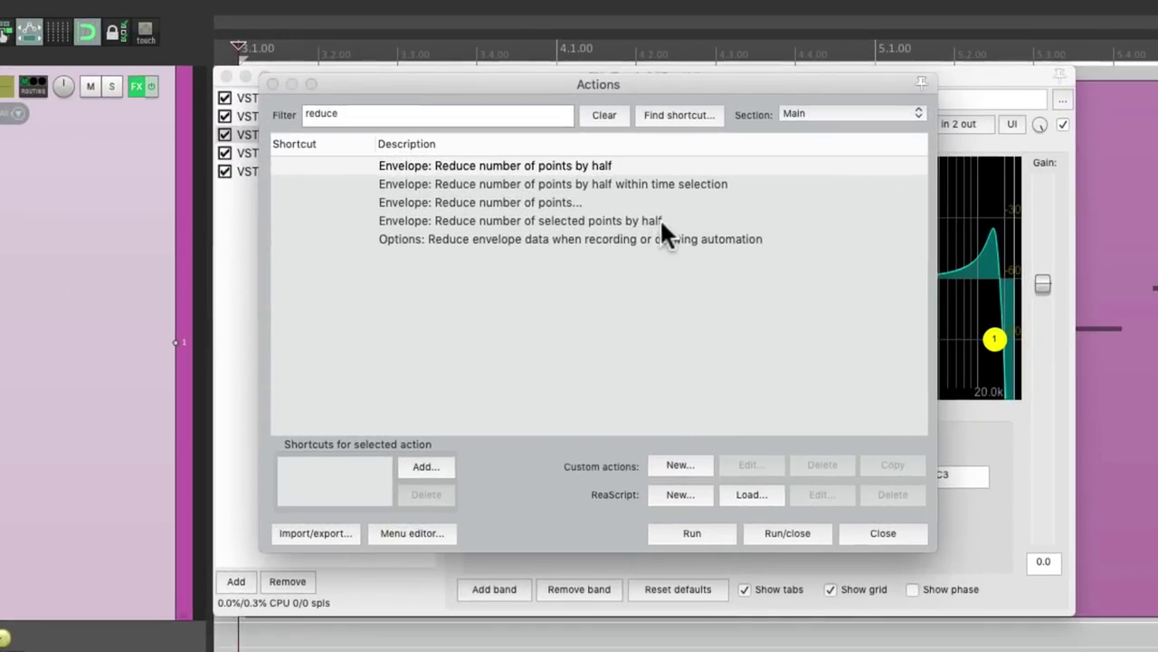
click(676, 217)
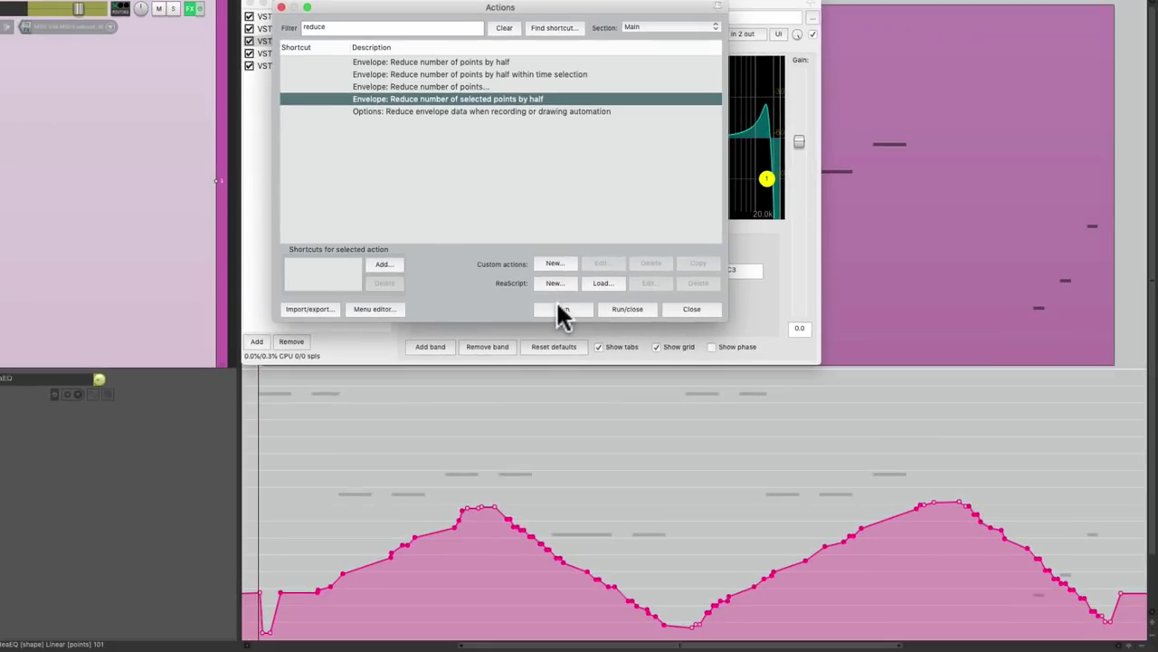
click(562, 310)
click(562, 309)
click(562, 310)
click(562, 310)
Delete a leftover point on the first slope, close the Actions window, and start playback.
click(562, 309)
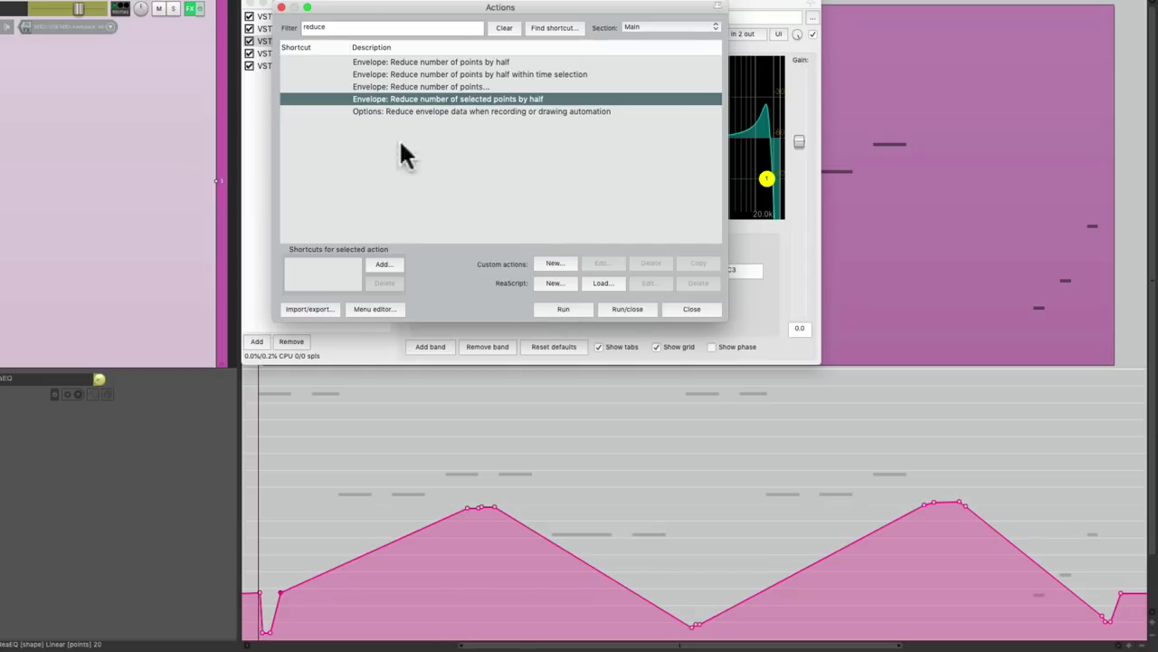
click(281, 7)
key(space)
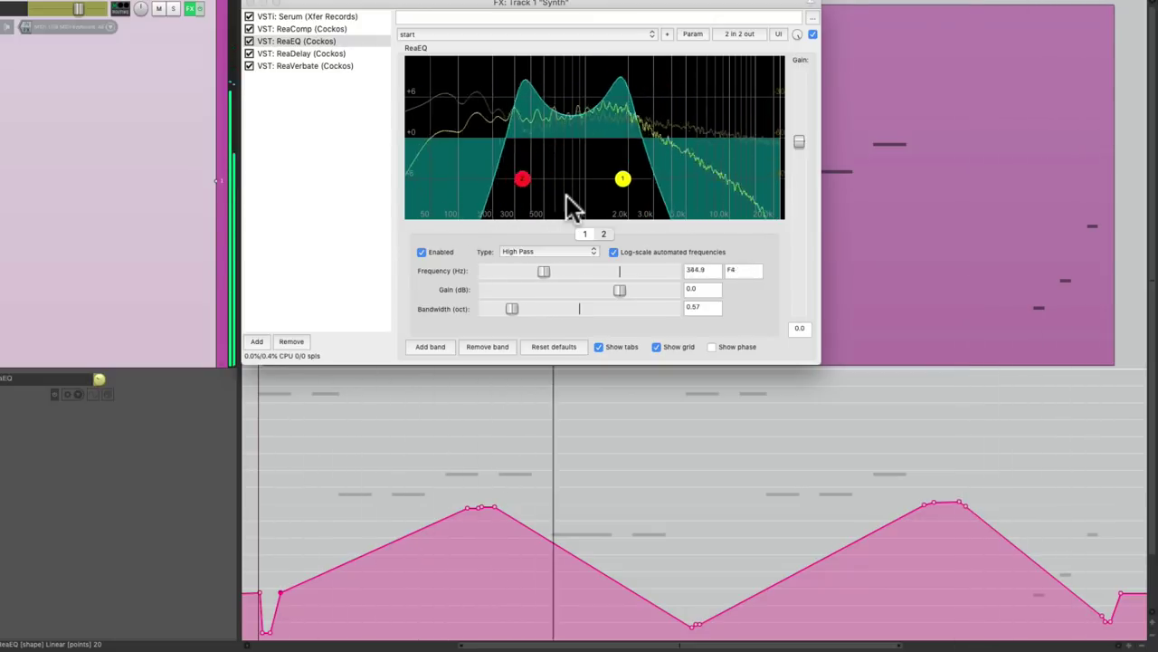
Stop playback after listening to the ReaEQ high-pass frequency sweep.
key(space)
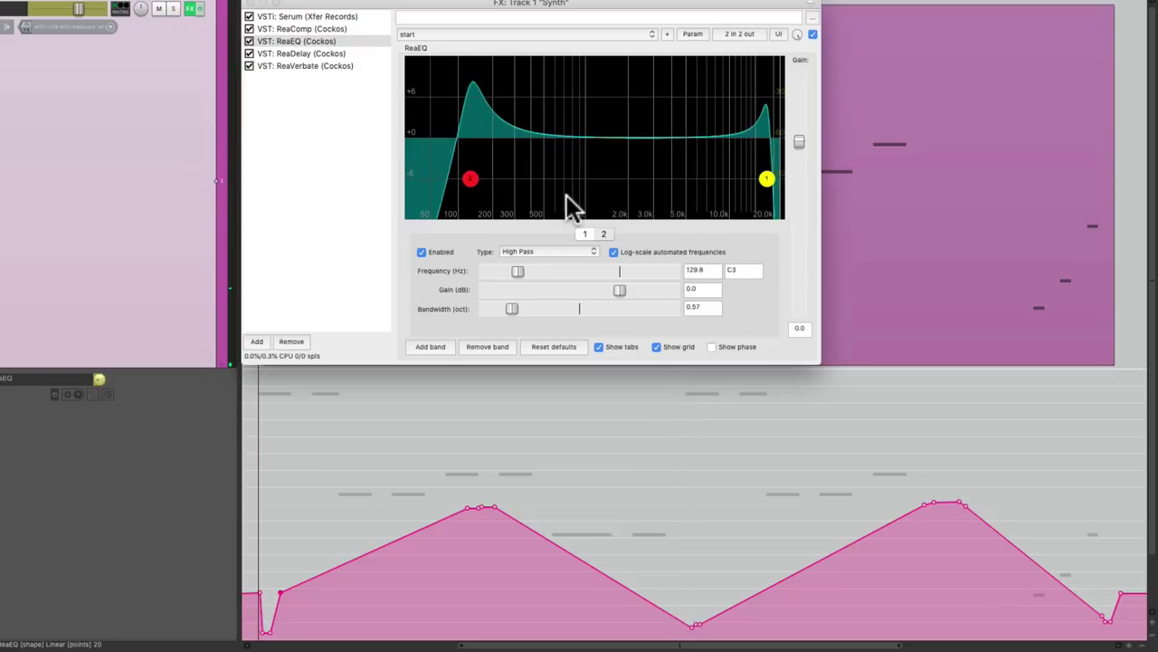
Delete five redundant points at both peaks, left slope and valley, then start playback.
alt+click(482, 507)
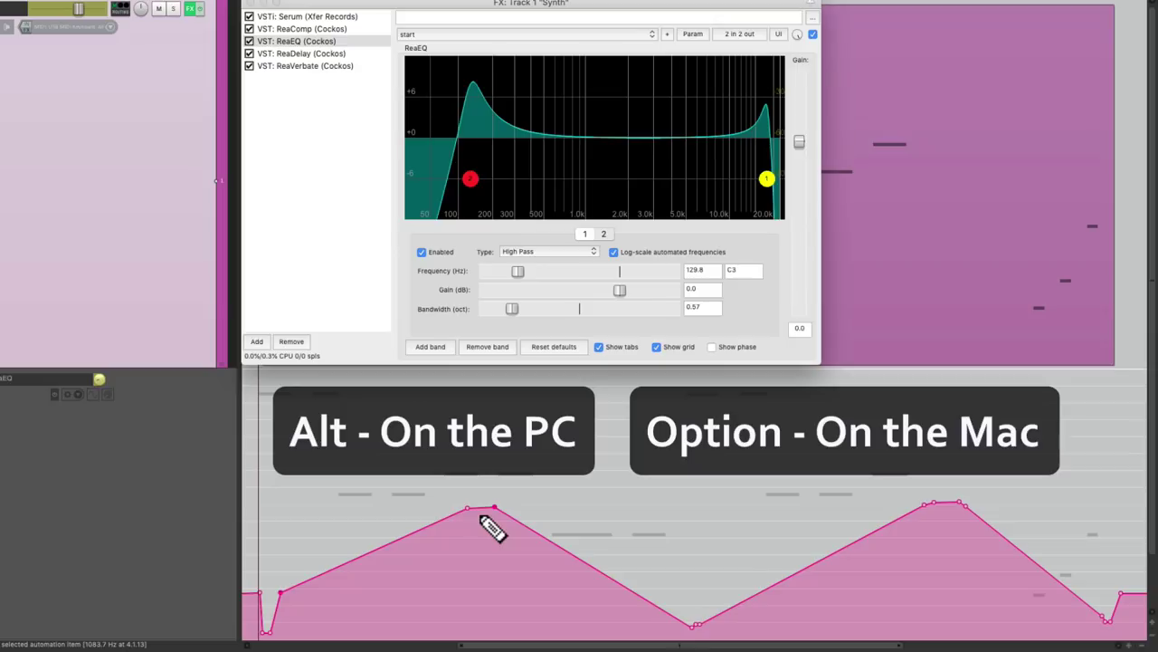
alt+click(281, 595)
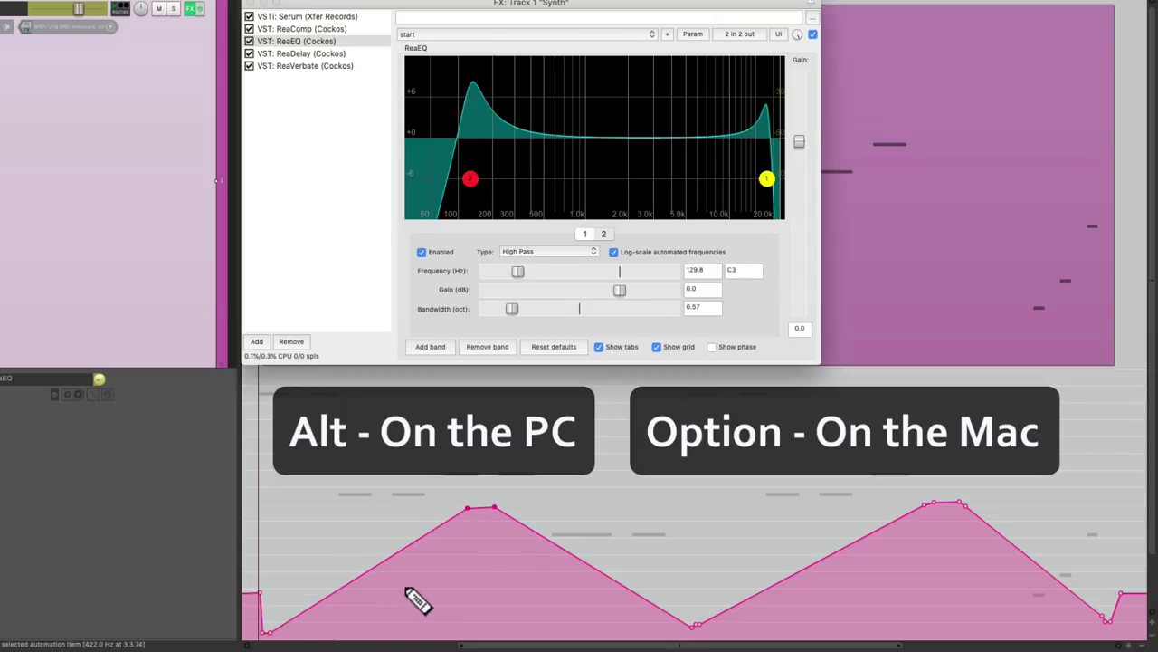
alt+click(694, 624)
alt+click(935, 503)
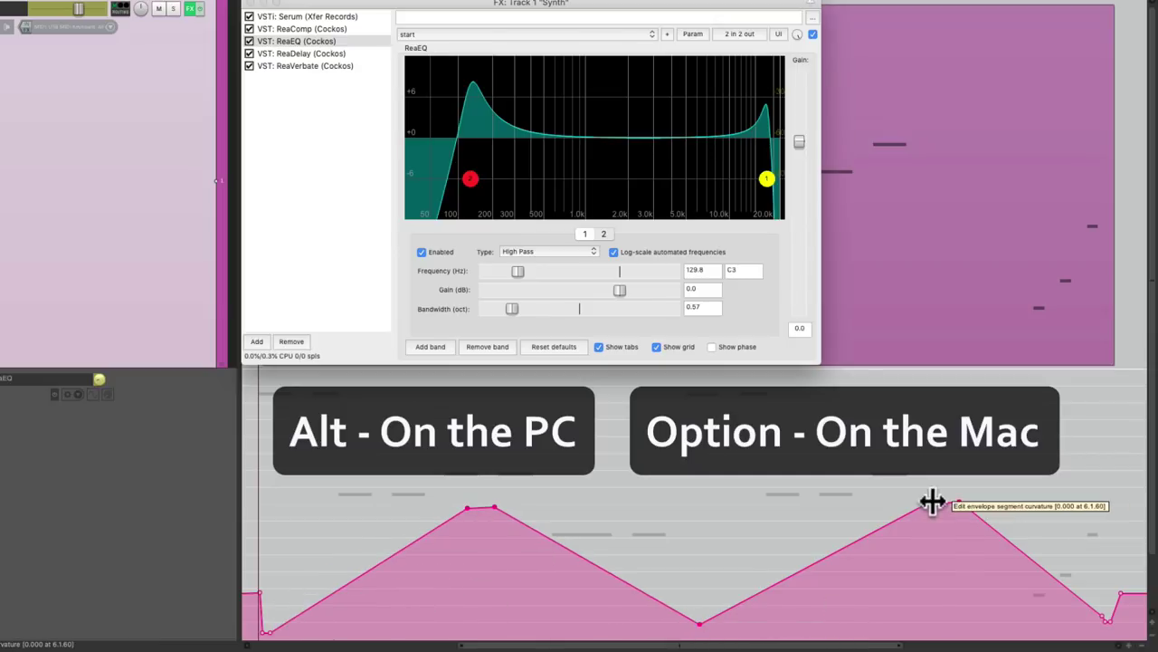
alt+click(959, 503)
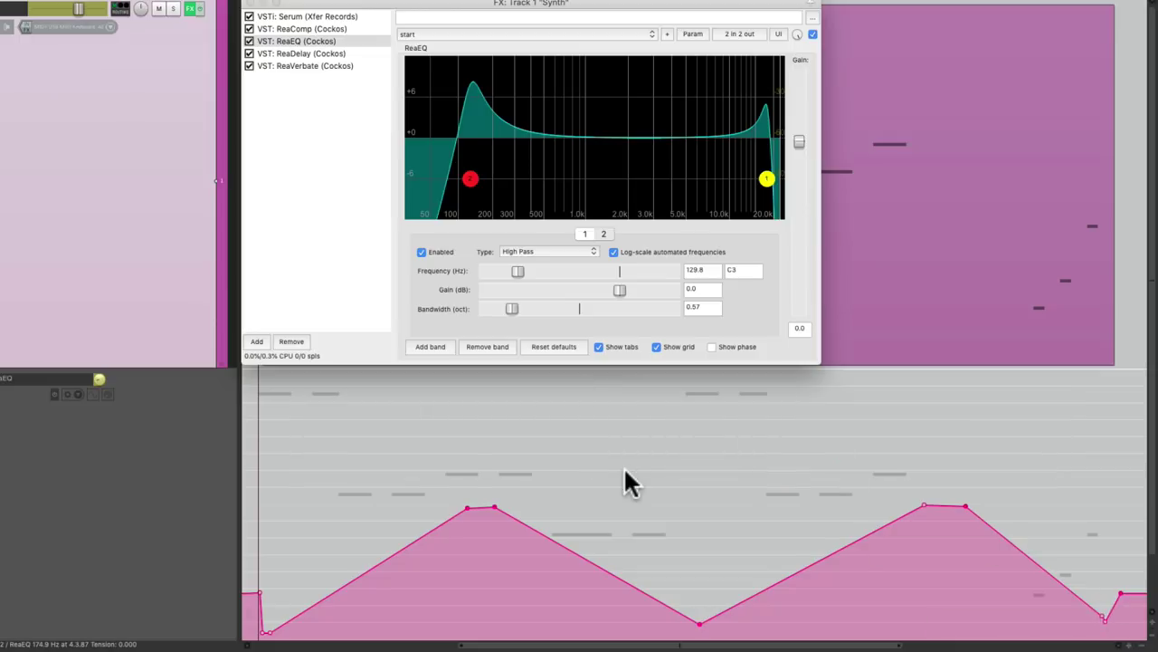
key(space)
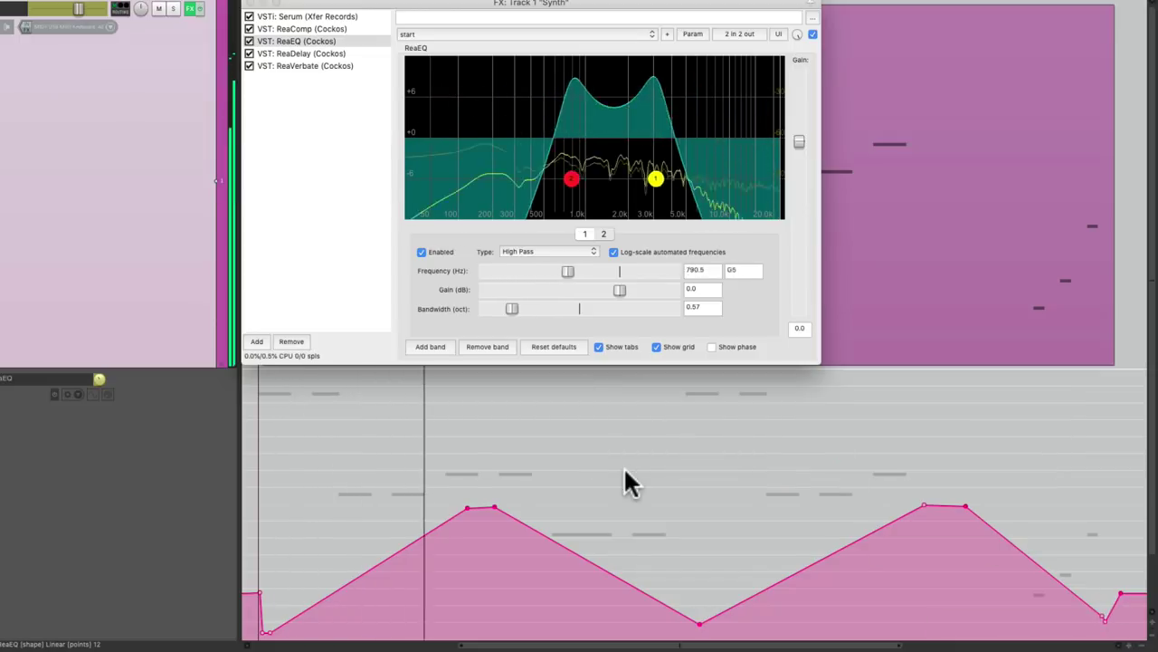